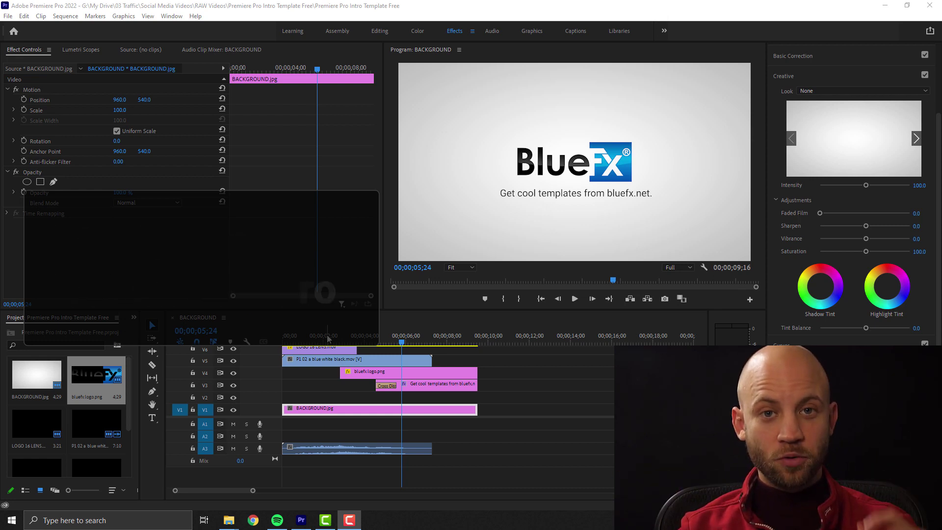
- Play back the opening of the finished intro template as a preview
click(300, 338)
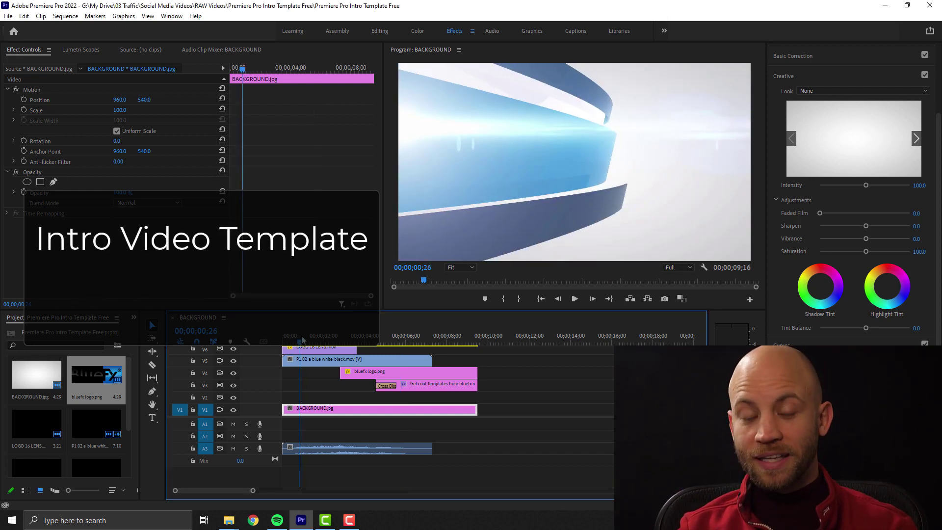
key(space)
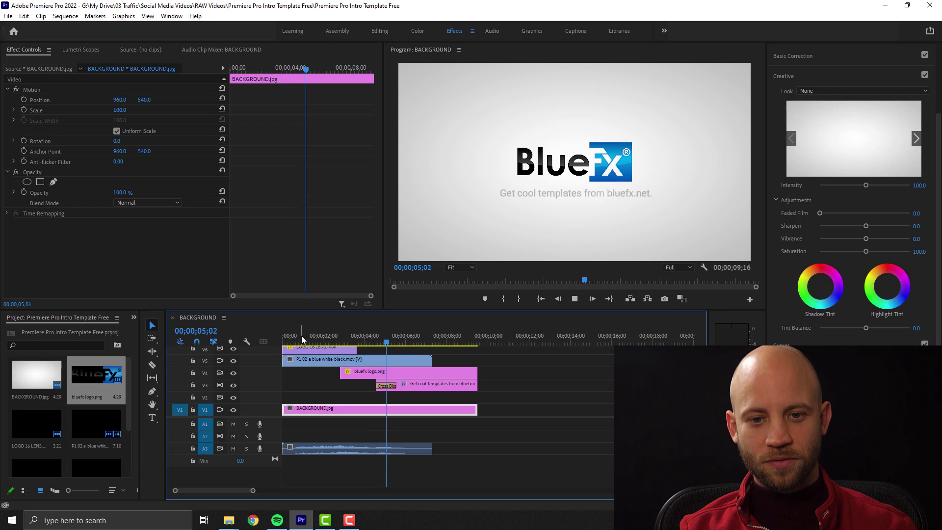
key(space)
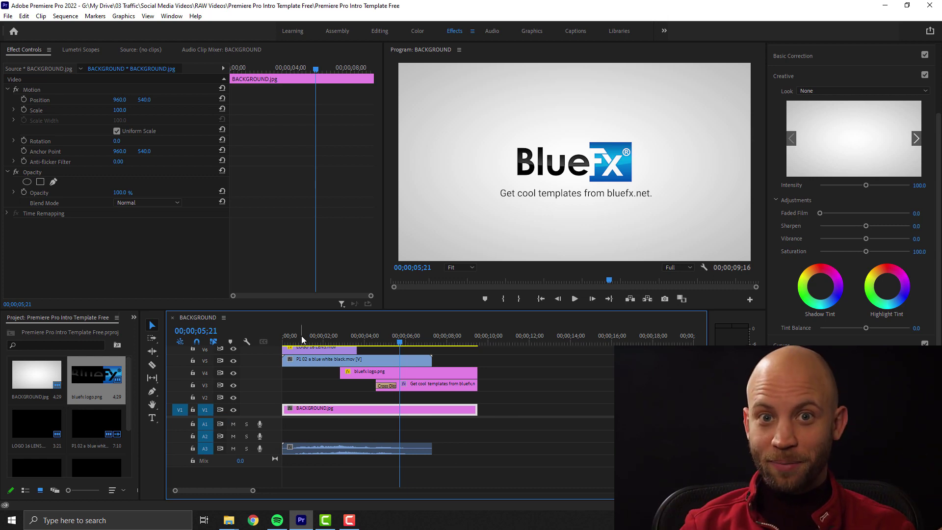
- Create a new, empty untitled project from File > New > Project
click(9, 16)
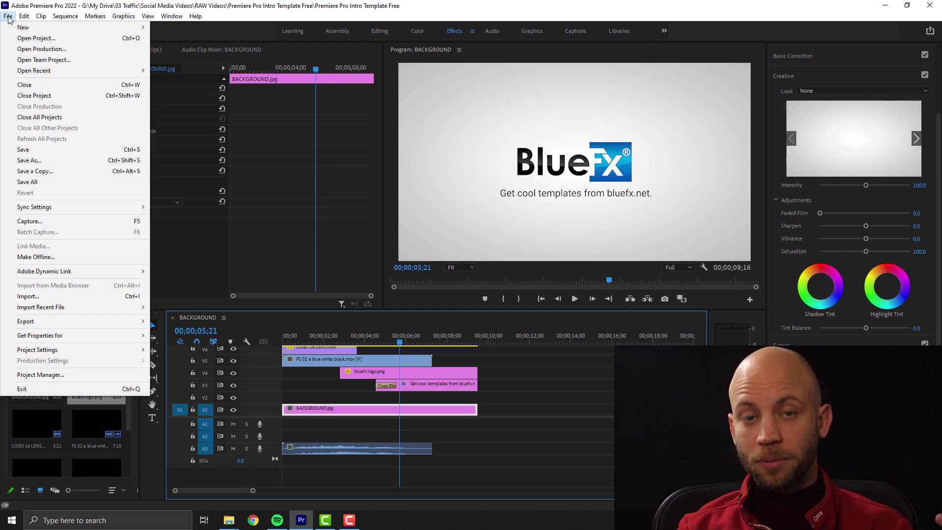
mouse_move(11, 28)
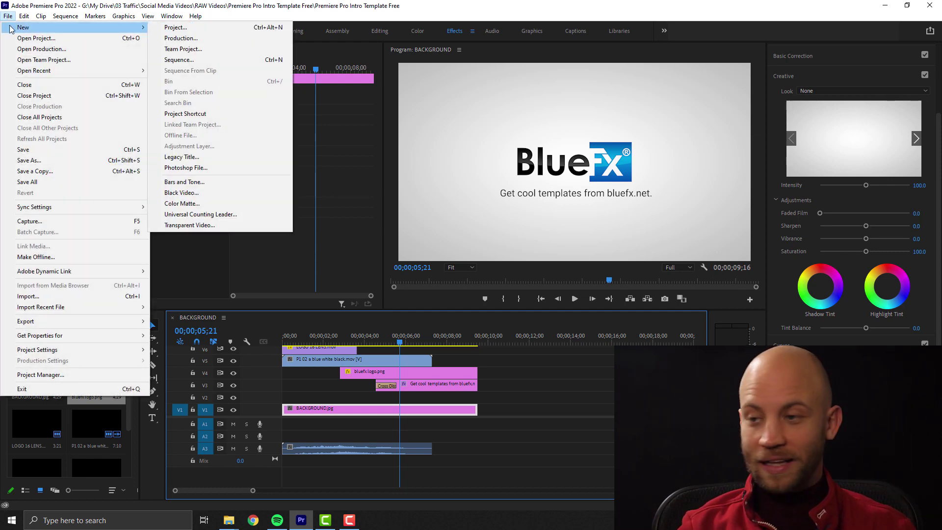
click(169, 37)
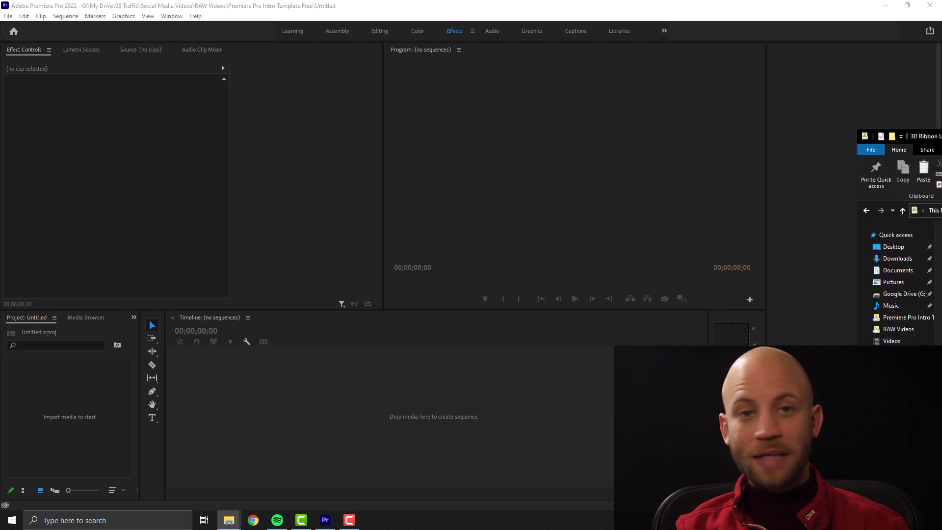
- Open the Universal folder in Explorer and drag all six media files into Premiere's Project panel
drag(394, 53, 380, 53)
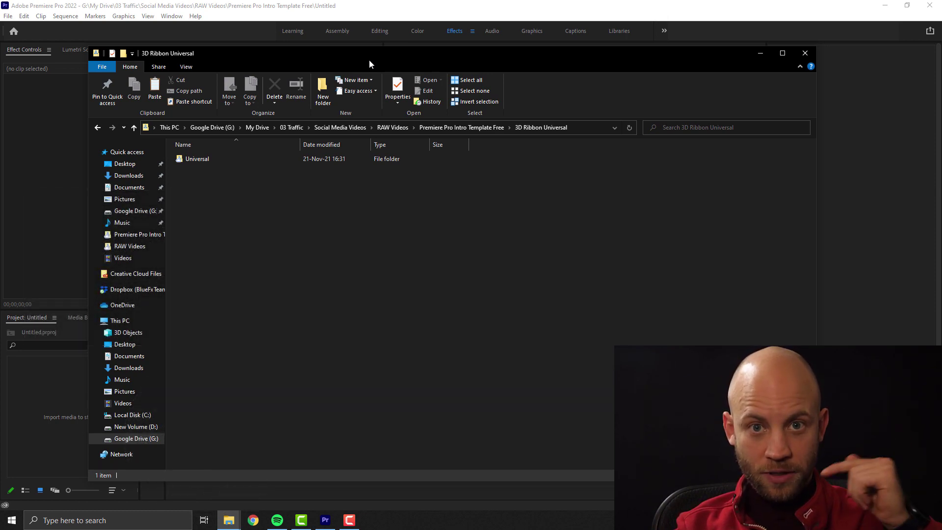
click(197, 158)
double_click(198, 158)
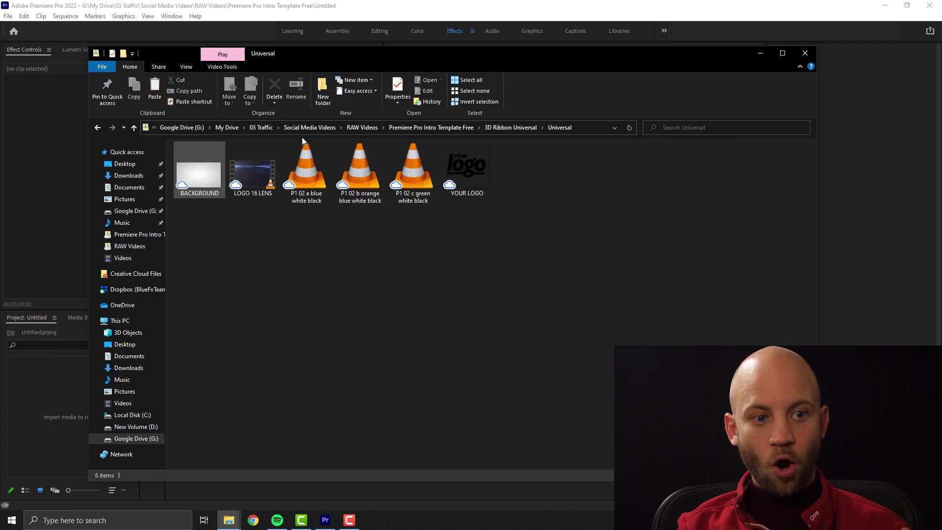
drag(407, 55, 489, 64)
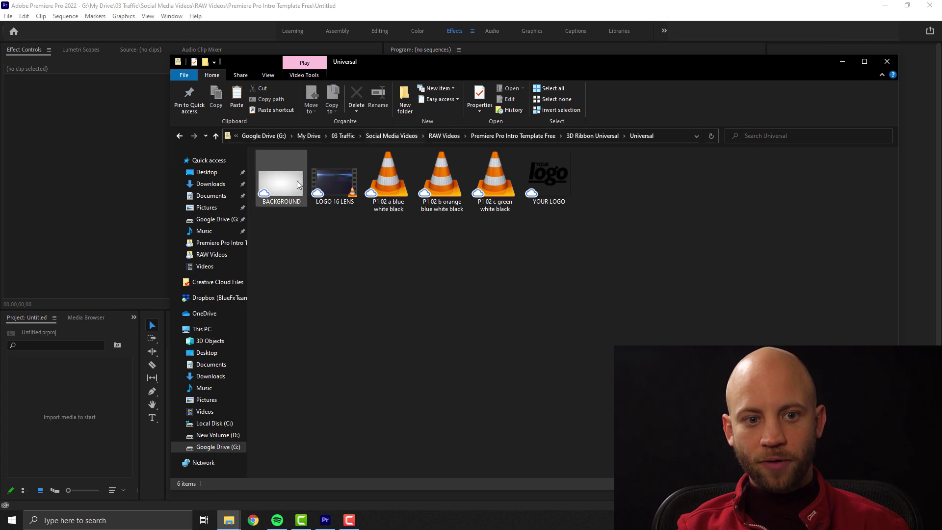
drag(693, 170, 265, 159)
drag(295, 188, 55, 408)
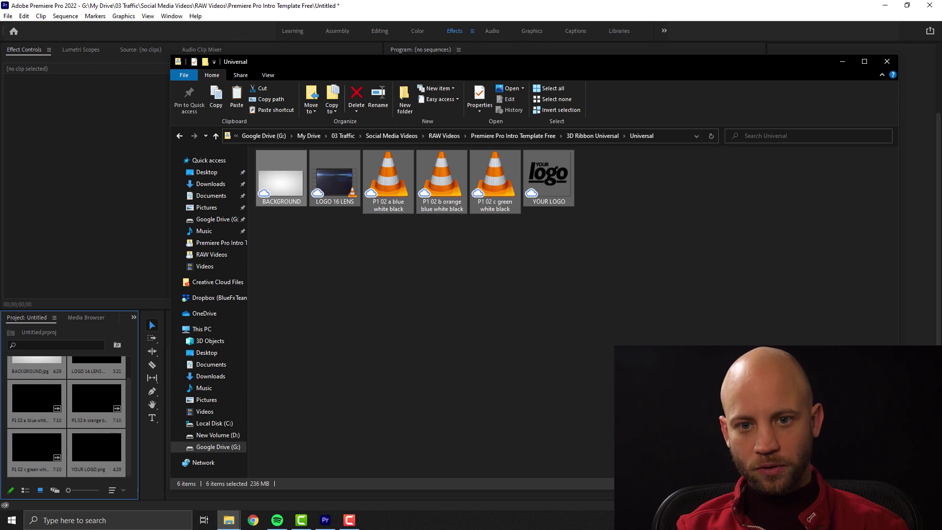
click(616, 160)
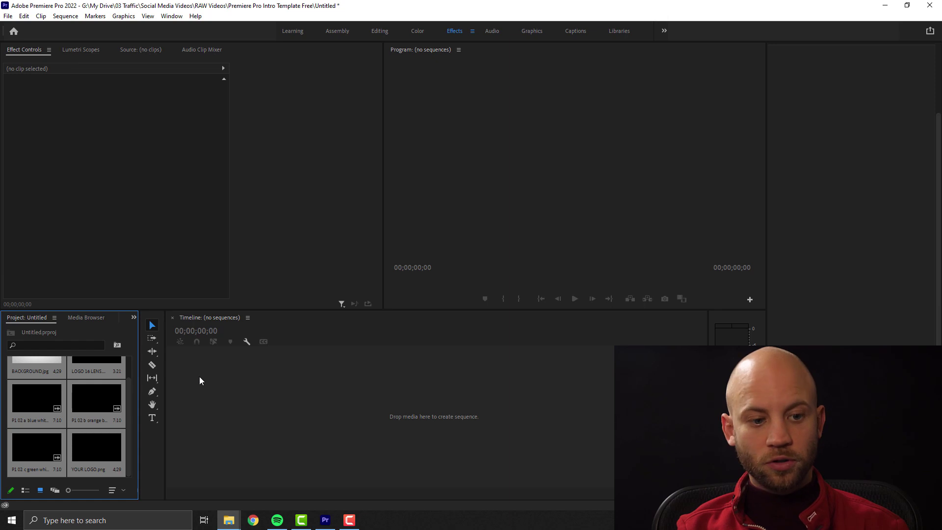
- Create a BACKGROUND sequence from the BACKGROUND.jpg image
scroll(72, 395, up, 1)
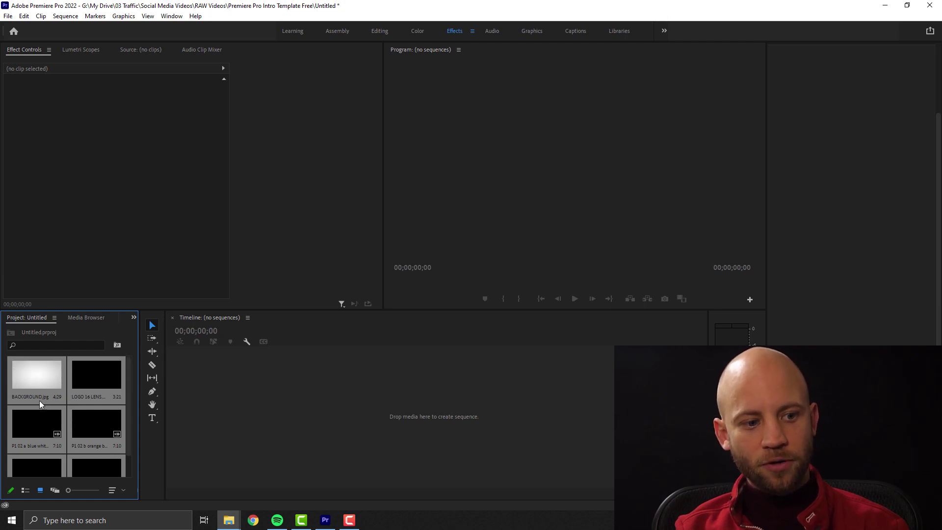
click(31, 381)
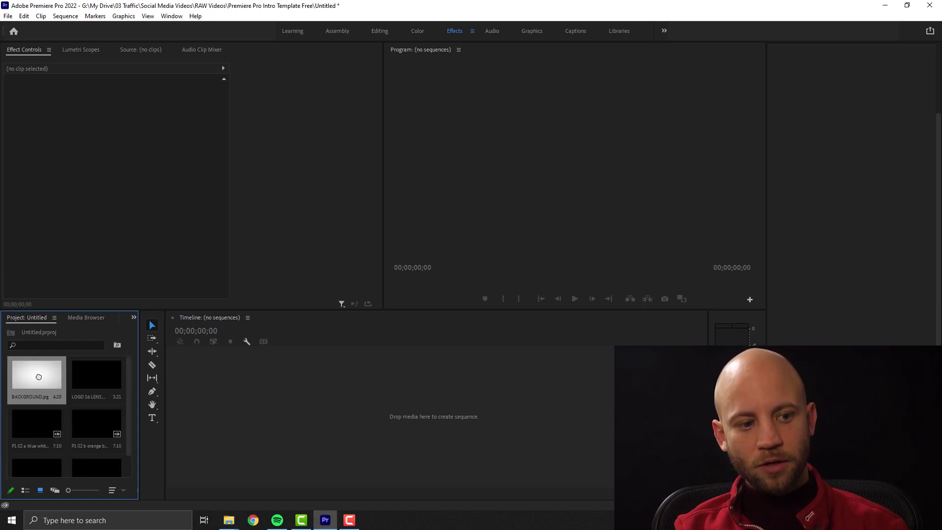
drag(220, 419, 218, 417)
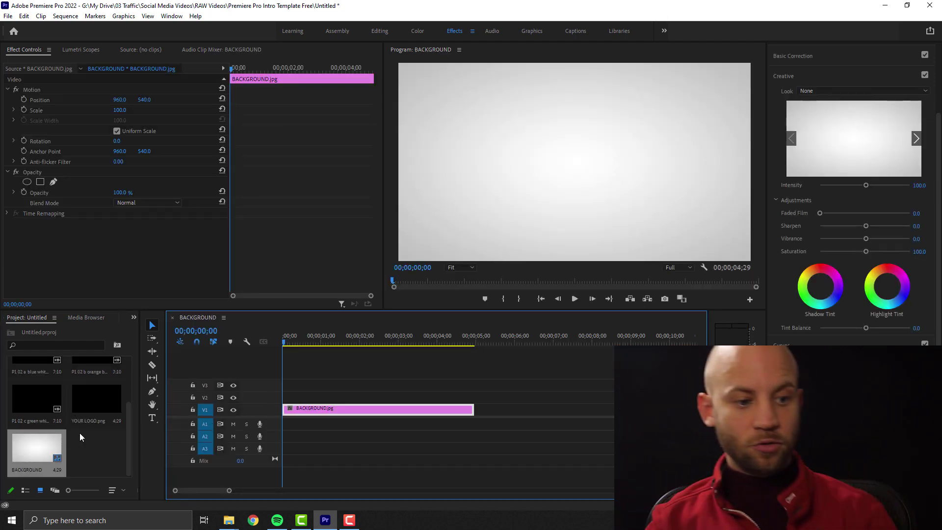
- Place P1 02 a blue white black.mov on a new track above the background
drag(128, 429, 73, 383)
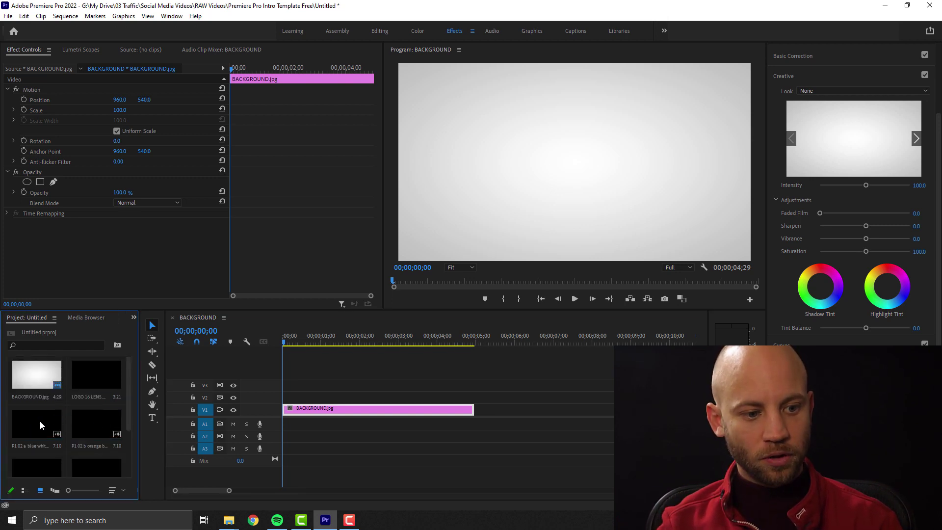
drag(27, 422, 399, 331)
click(287, 342)
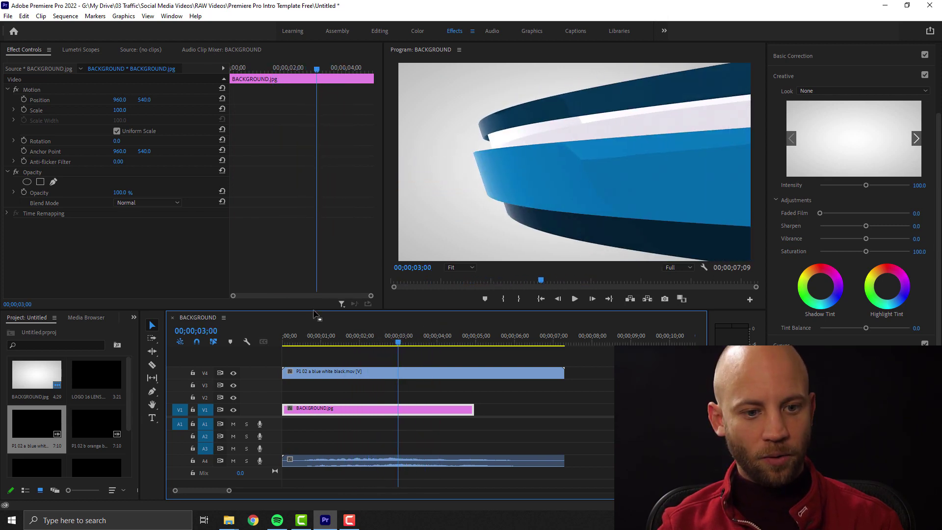
- Import bluefx logo.png from the desktop and place it on V2 between background and ribbon
drag(315, 314, 315, 272)
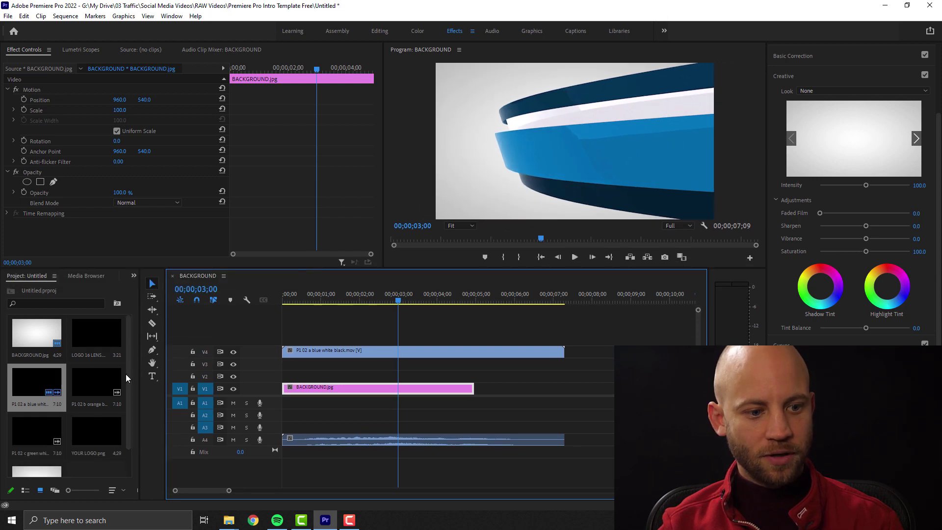
drag(128, 374, 131, 410)
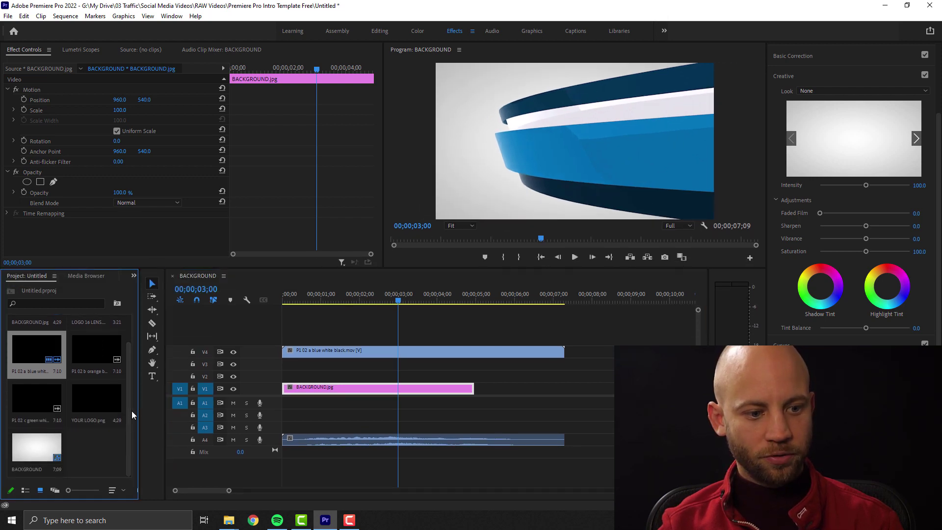
mouse_move(390, 6)
mouse_down()
mouse_move(405, 8)
mouse_move(386, 7)
mouse_up()
drag(20, 267, 353, 338)
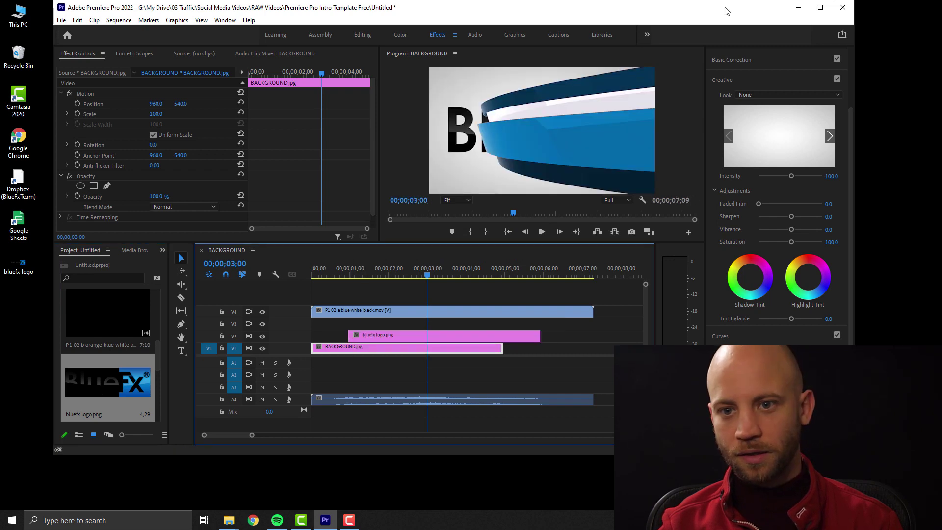
- Start the bluefx logo clip at 00;00;02;26 and hide the V4 ribbon track
double_click(726, 11)
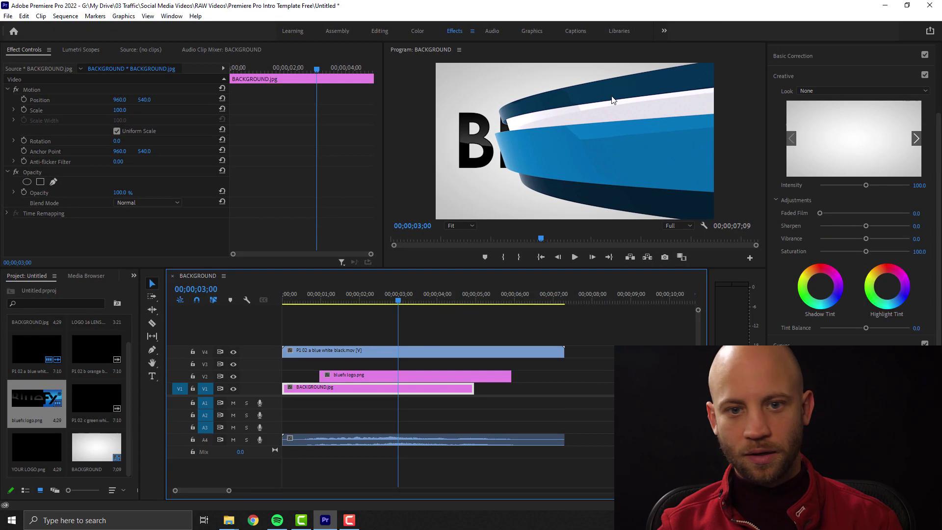
click(360, 351)
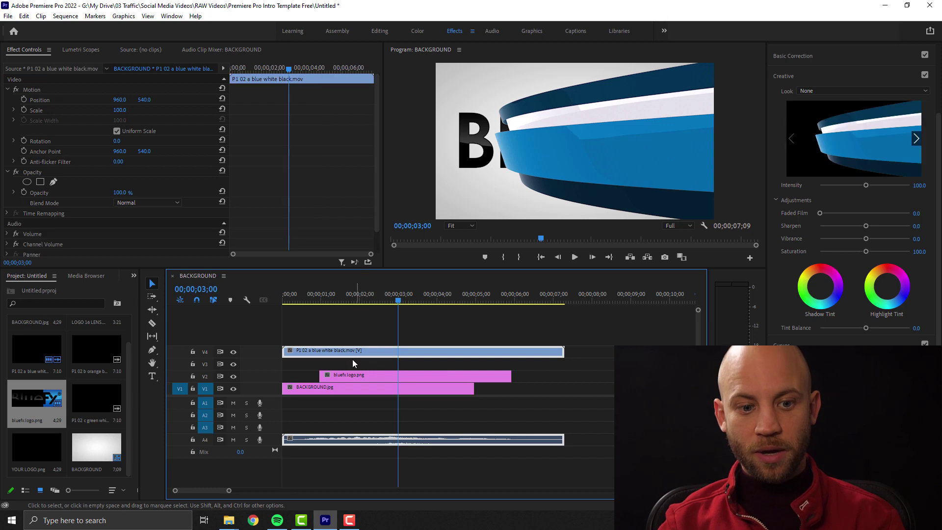
drag(343, 376, 422, 376)
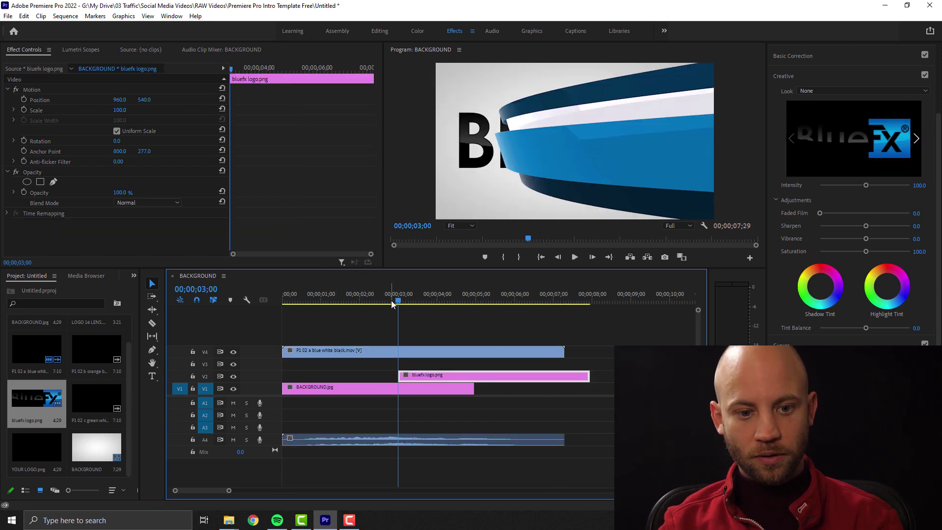
mouse_move(399, 301)
mouse_down()
mouse_move(379, 302)
mouse_move(394, 301)
mouse_up()
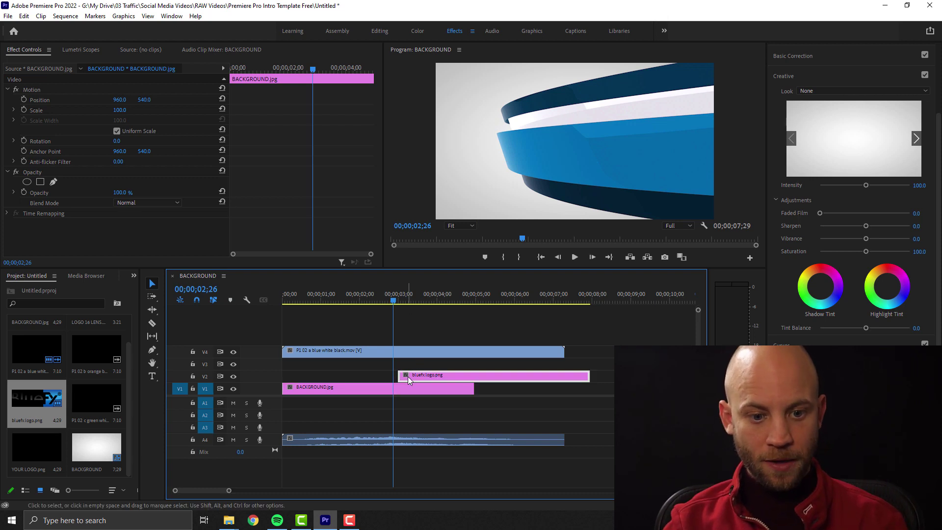
drag(407, 376, 405, 378)
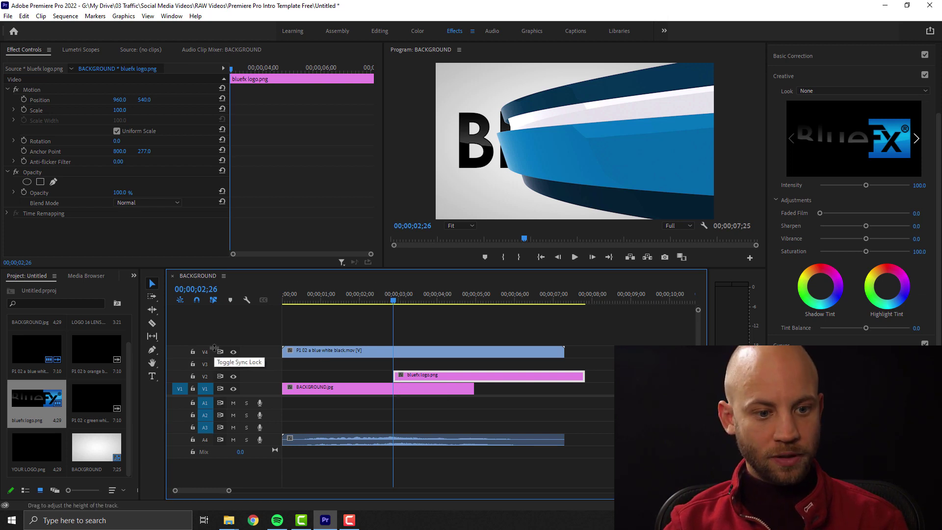
click(233, 351)
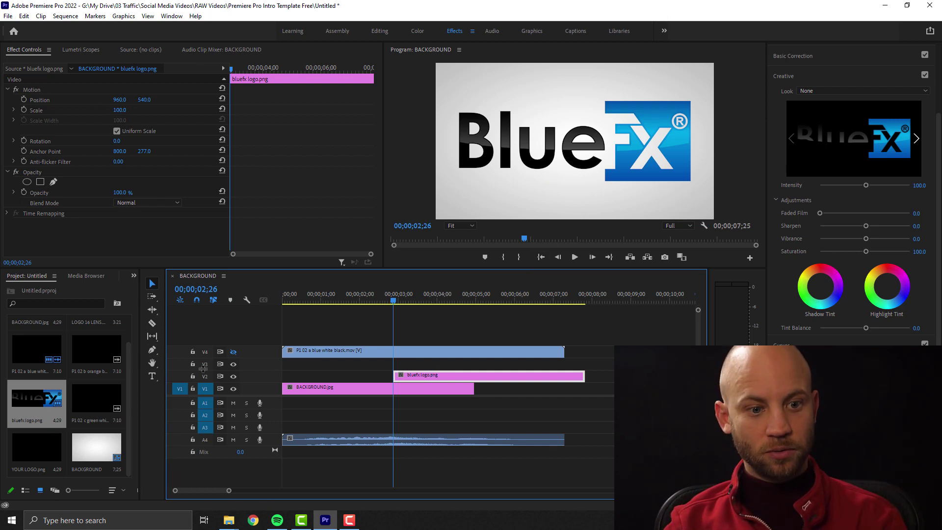
- Reduce the logo clip's scale to 40, checking it with the ribbon track hidden
click(233, 352)
click(120, 112)
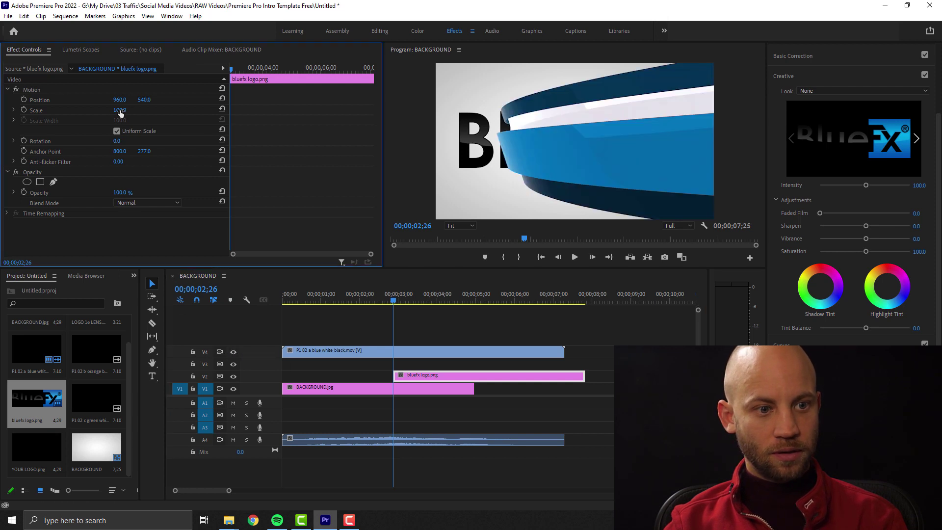
drag(120, 110, 103, 110)
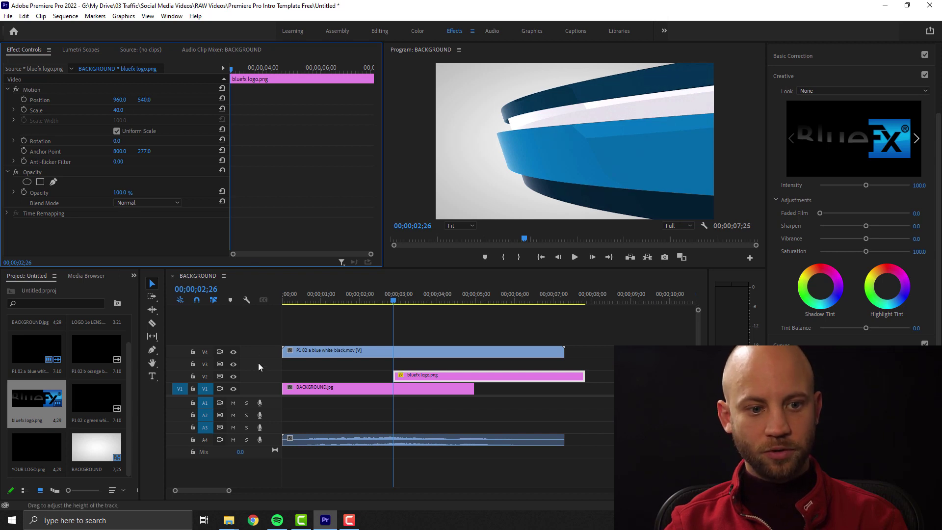
click(233, 352)
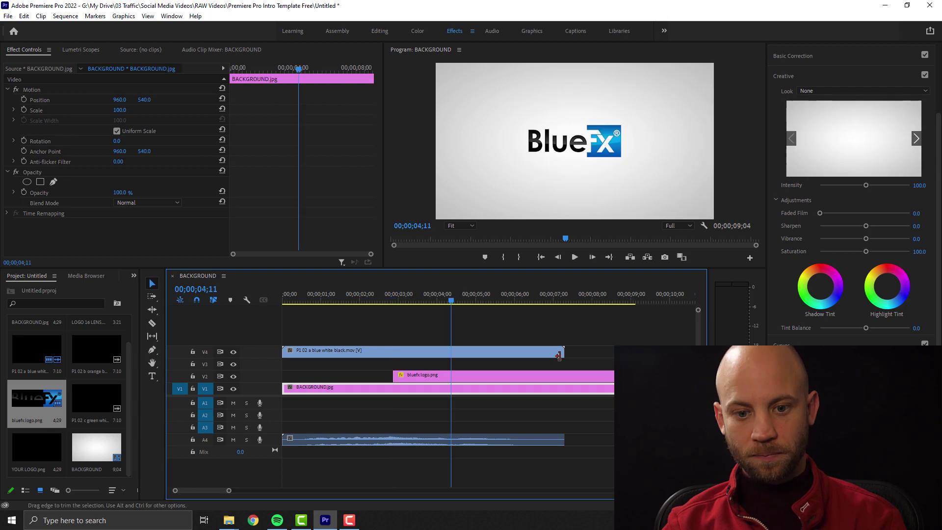
- Play the sequence from the beginning and stop at 5;06
key(Home)
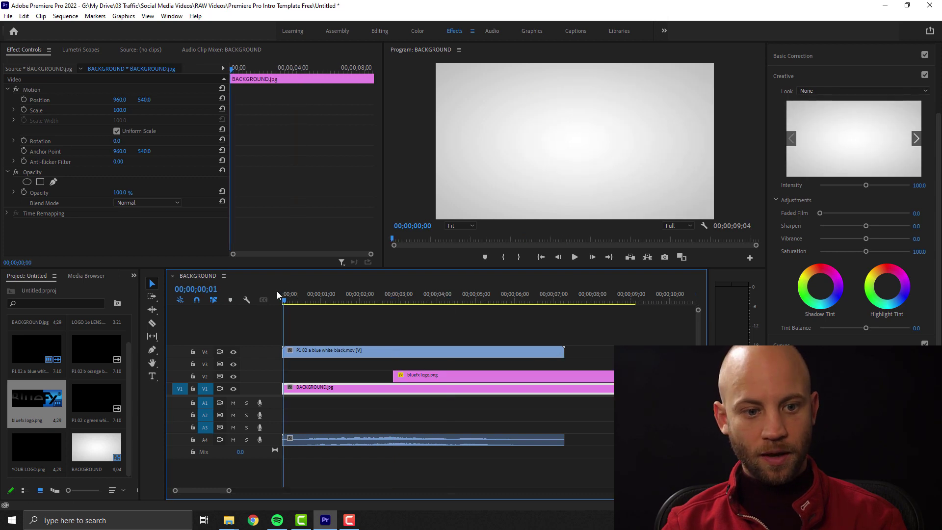
key(space)
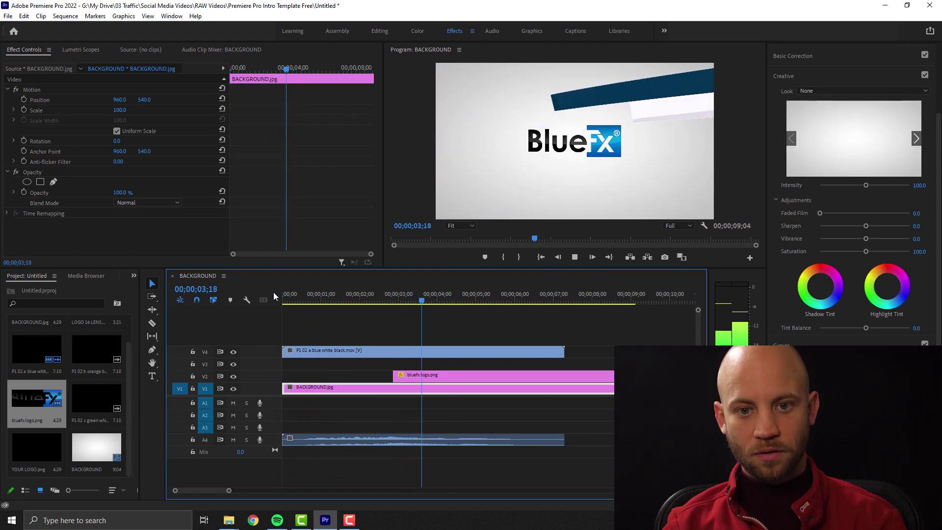
key(space)
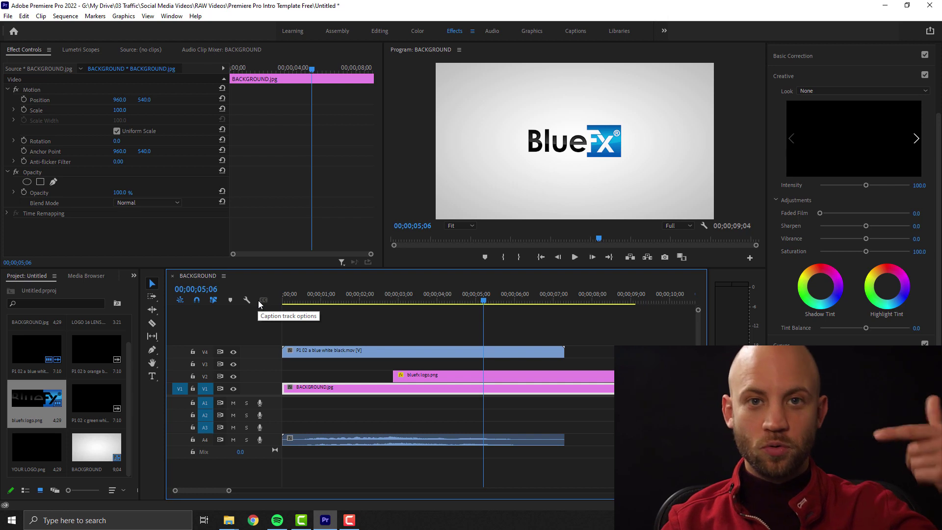
- Place LOGO 16 LENS.mov on a new V5 track starting at 00;00
click(130, 362)
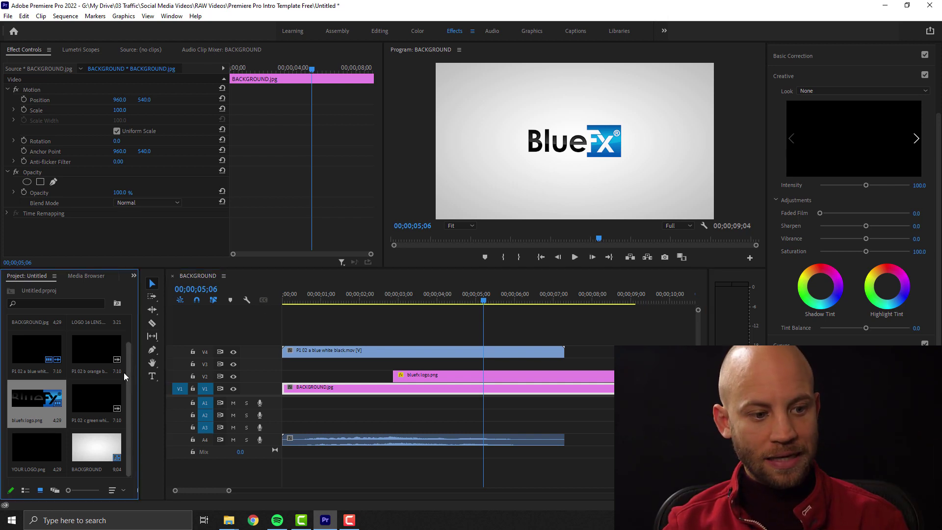
scroll(122, 358, up, 2)
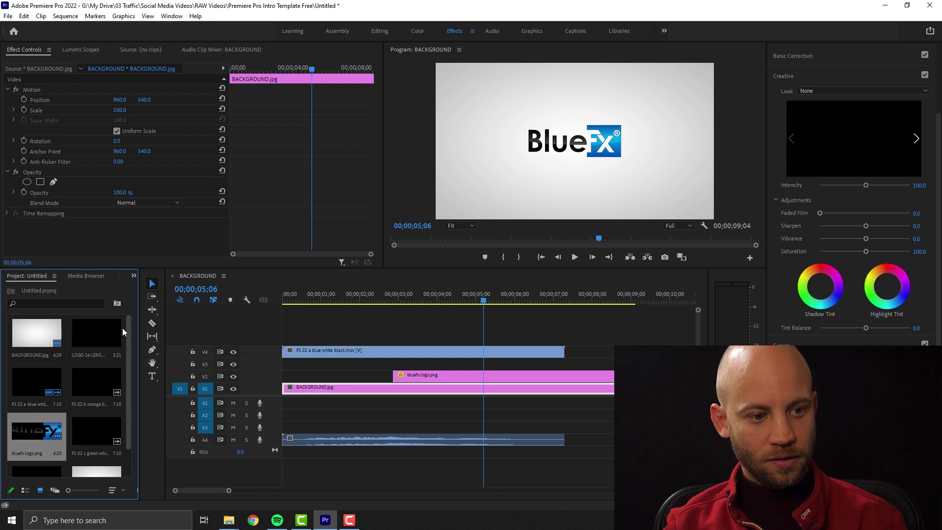
click(84, 337)
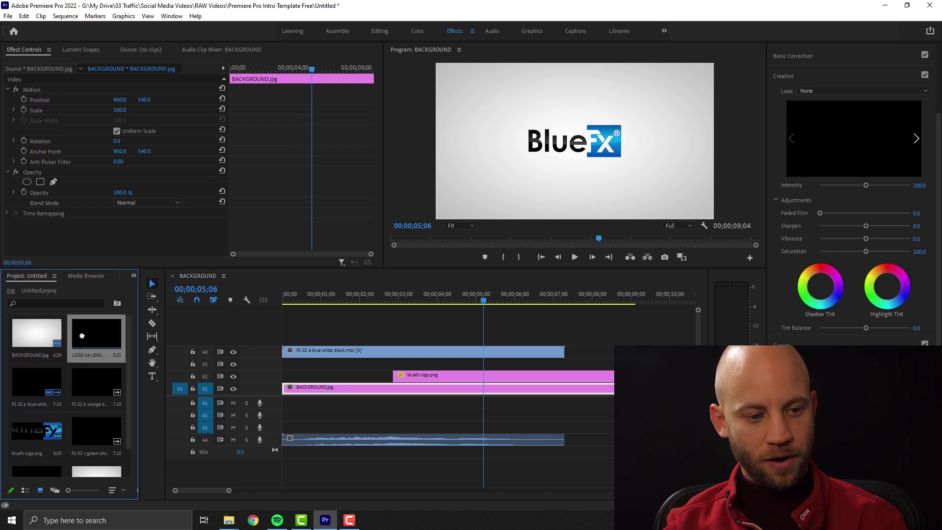
drag(82, 336, 288, 338)
- Scrub through the lens-flare section to check the LOGO 16 LENS clip
click(282, 294)
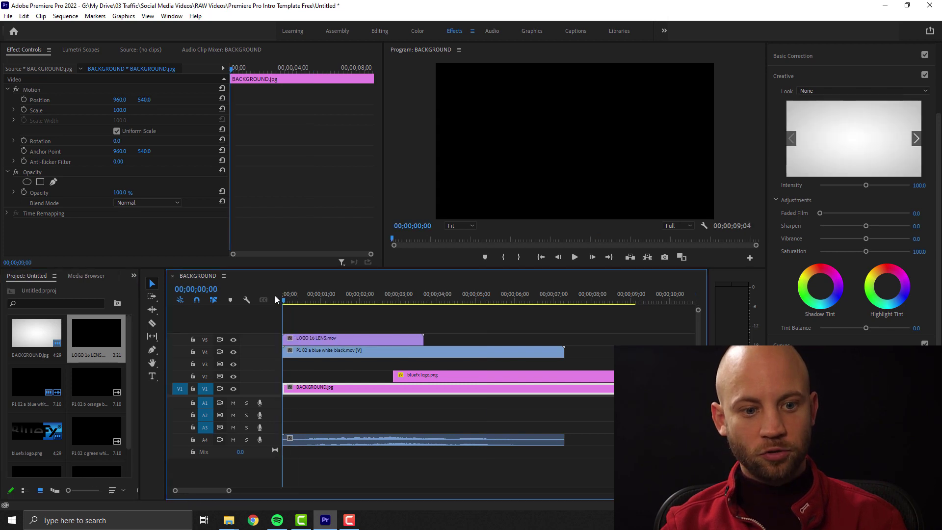
drag(284, 295, 350, 299)
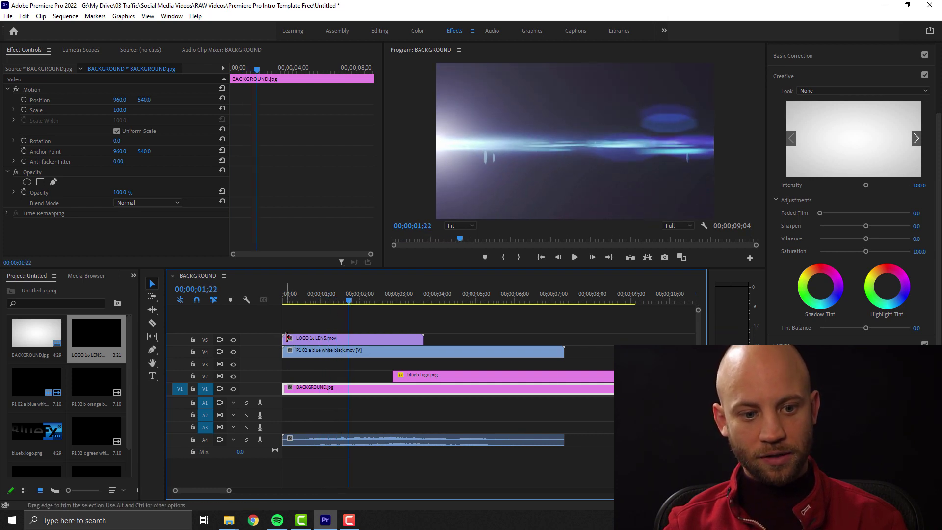
click(304, 341)
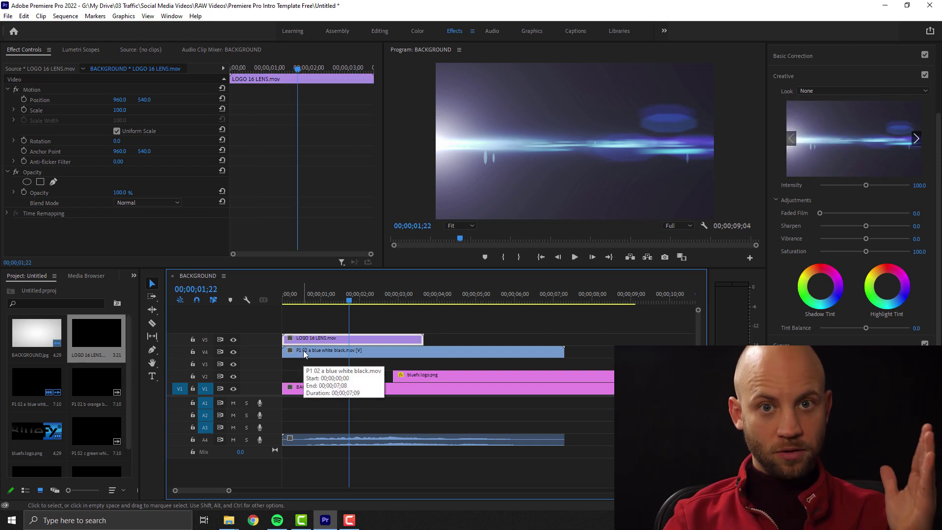
mouse_move(347, 296)
mouse_down()
mouse_move(387, 296)
mouse_move(319, 295)
mouse_move(348, 294)
mouse_up()
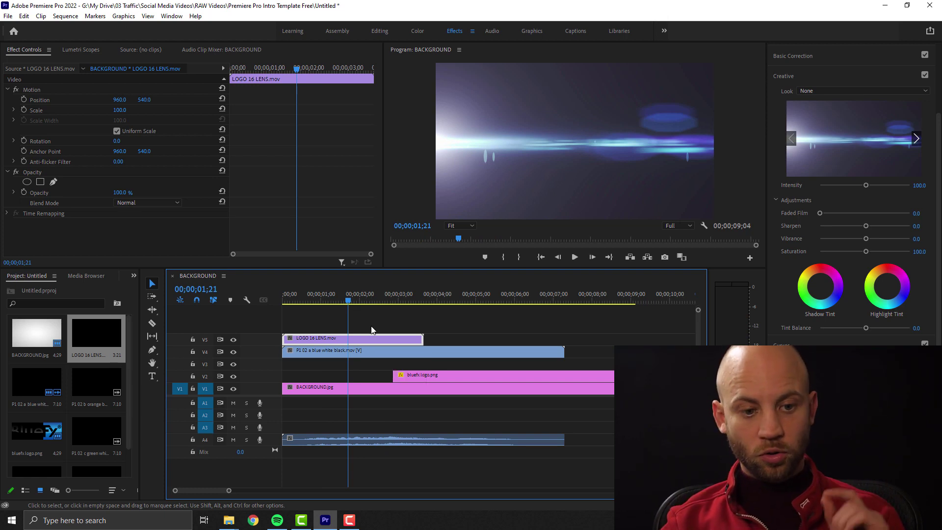
click(459, 334)
click(383, 339)
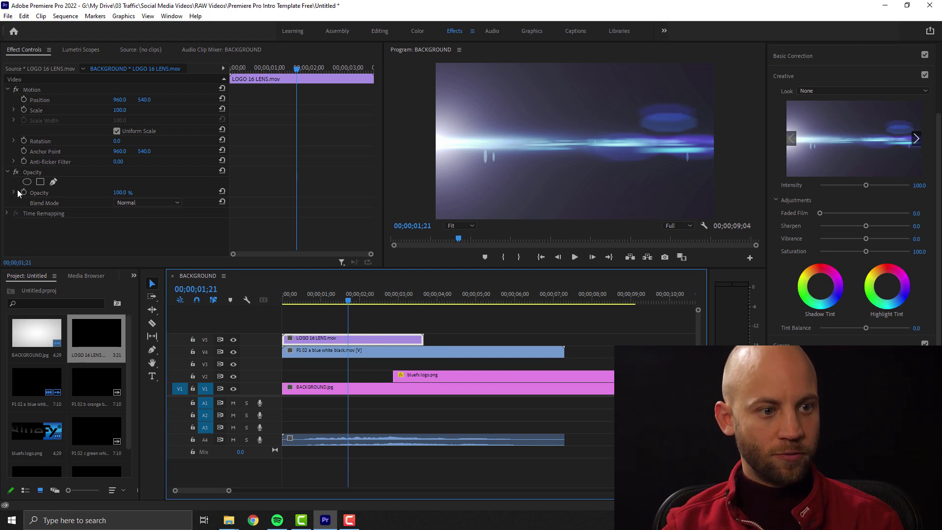
- Set the LOGO 16 LENS clip's Opacity blend mode to Screen
click(8, 172)
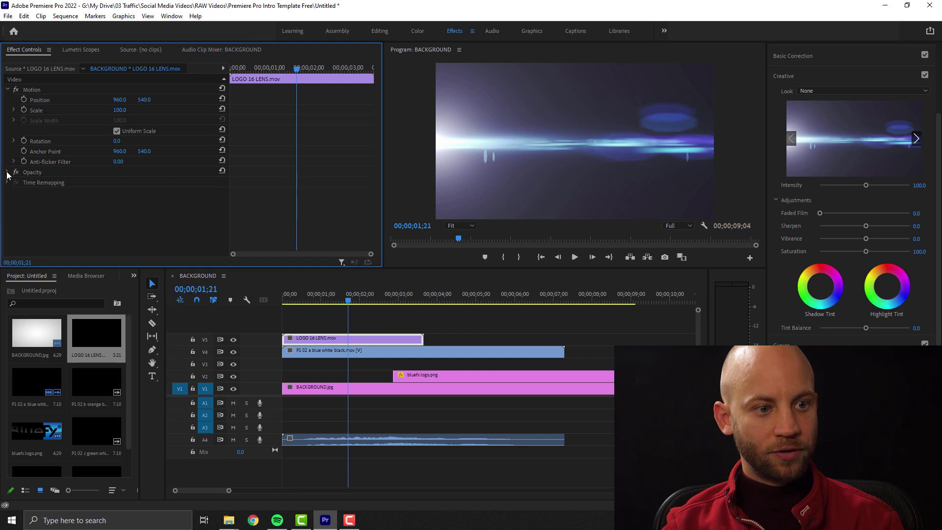
click(7, 173)
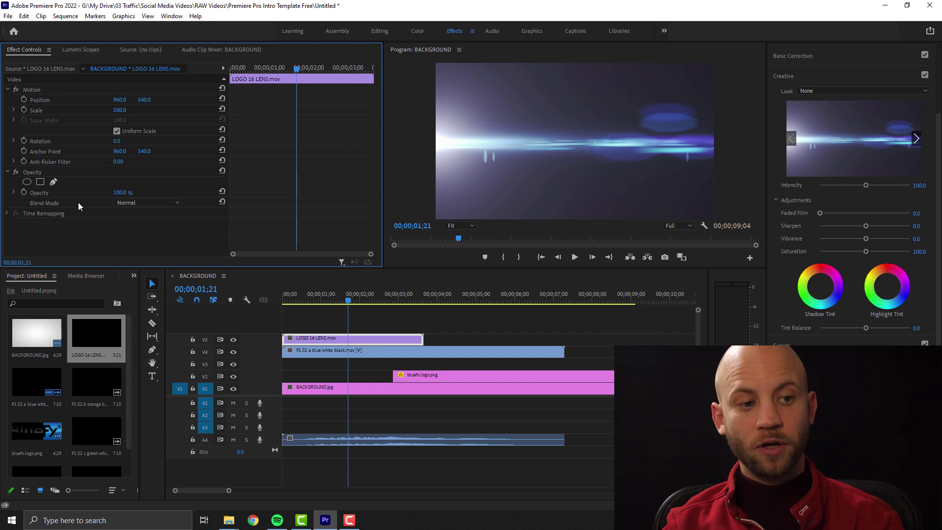
click(145, 203)
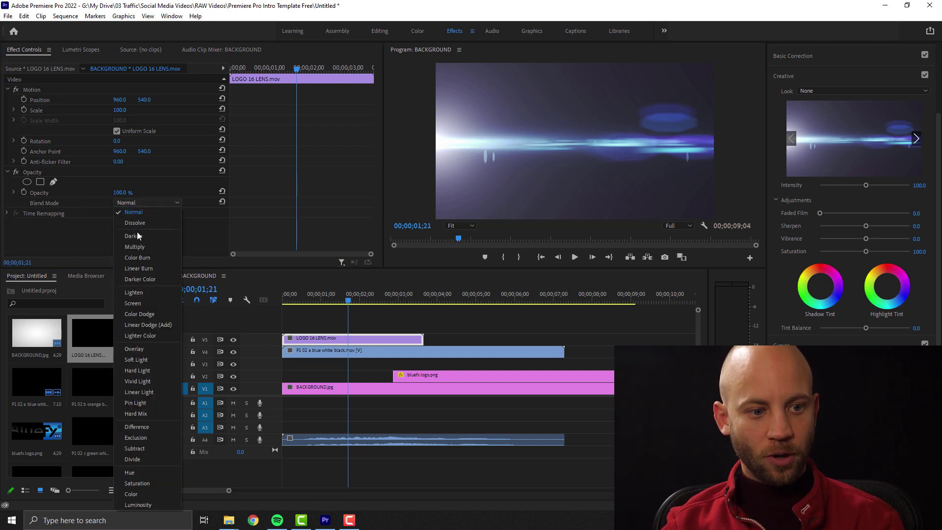
click(142, 305)
drag(351, 299, 239, 295)
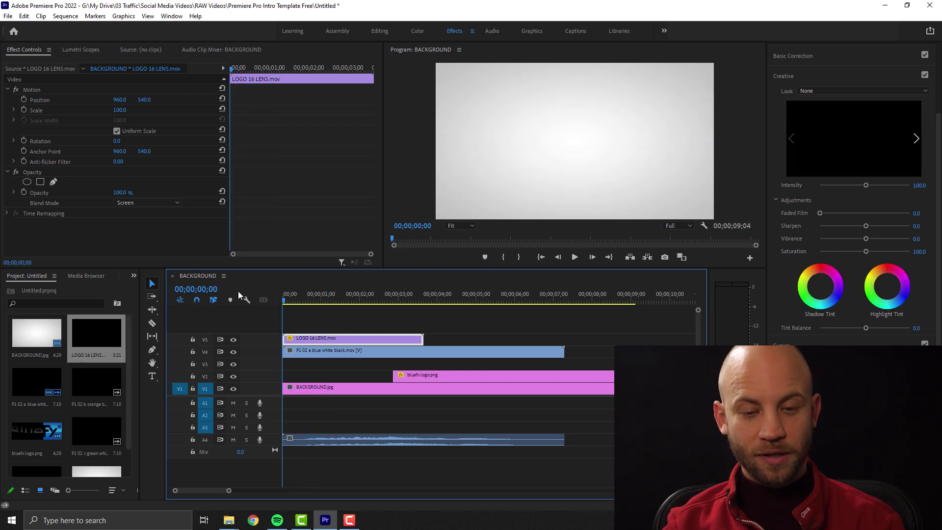
key(space)
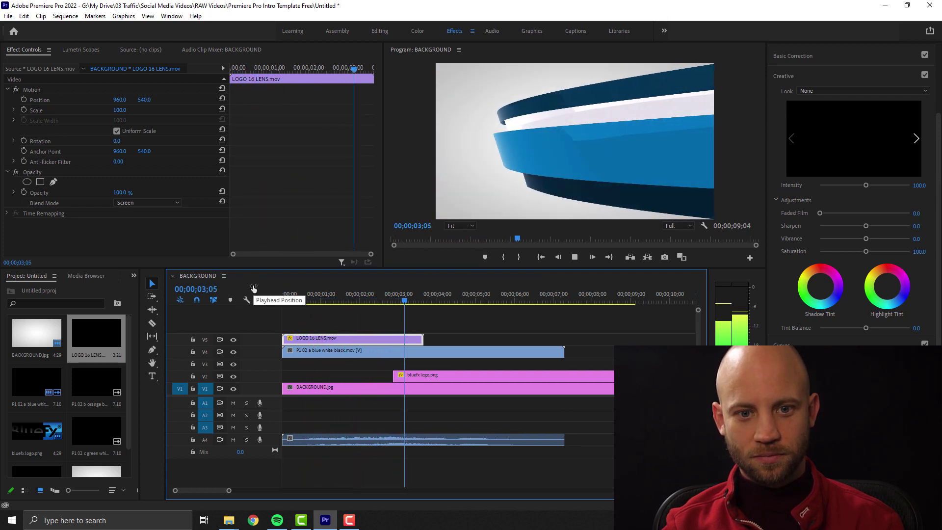
click(521, 155)
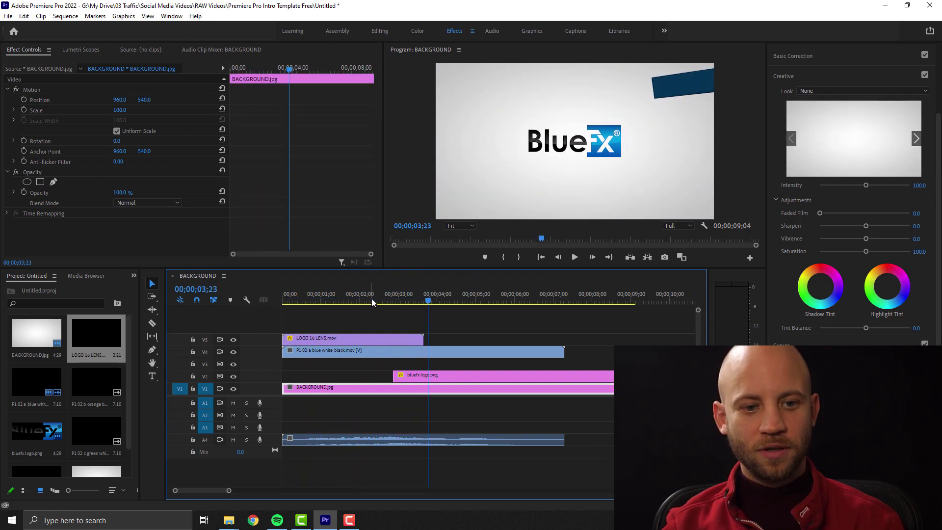
drag(371, 298, 400, 291)
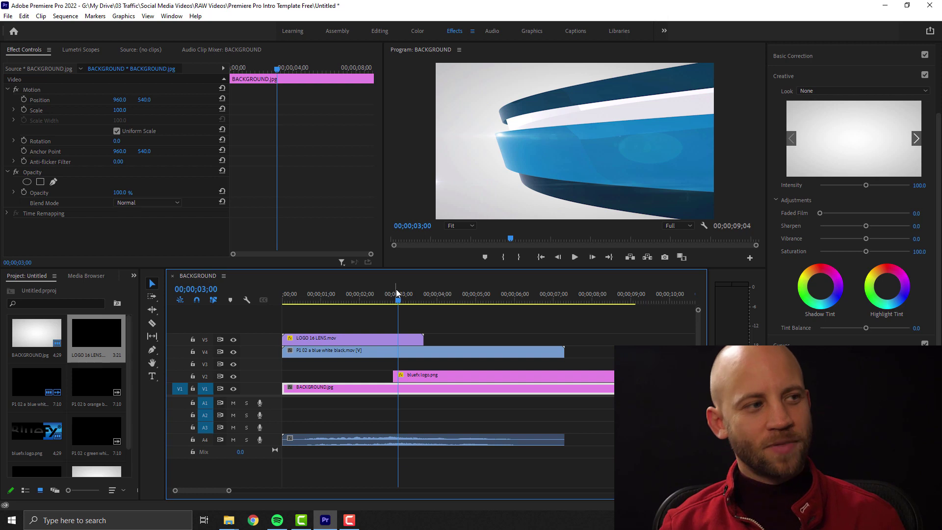
key(space)
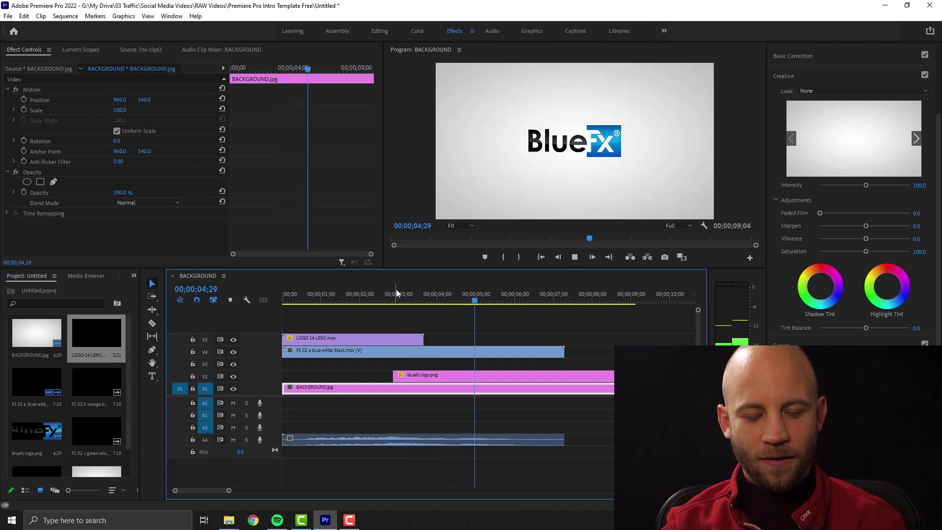
key(space)
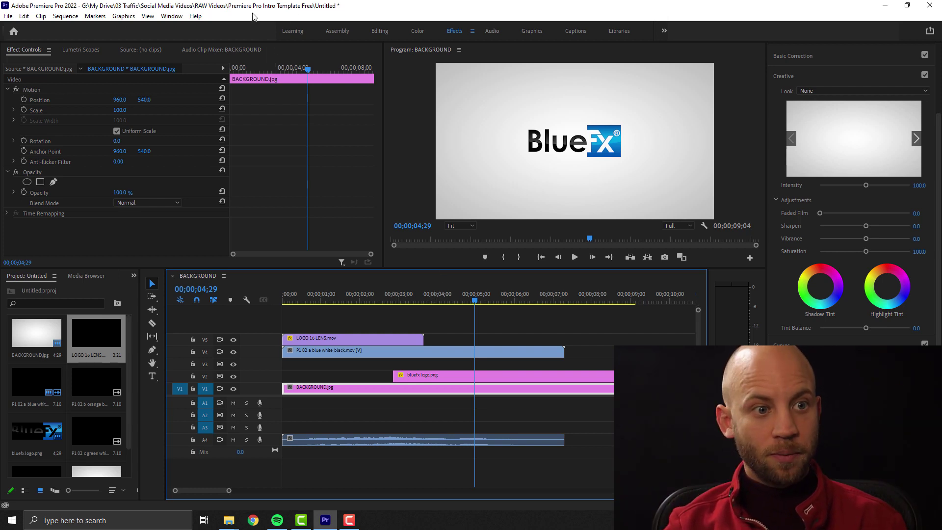
- Add a new text layer and move its box below the logo
click(117, 20)
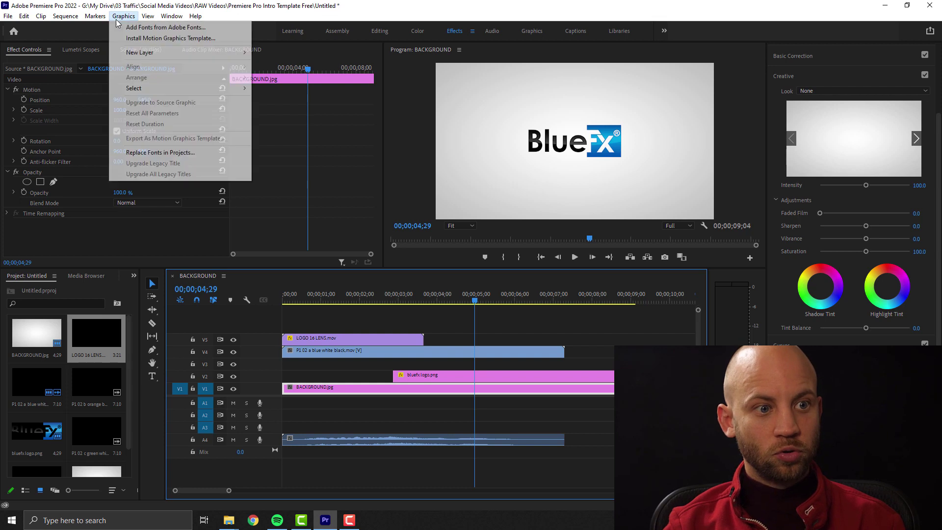
mouse_move(134, 56)
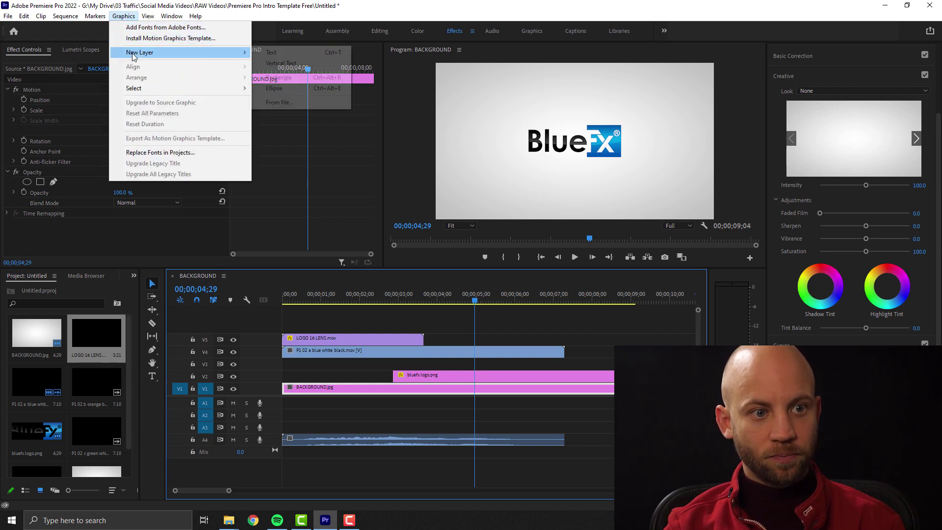
click(289, 54)
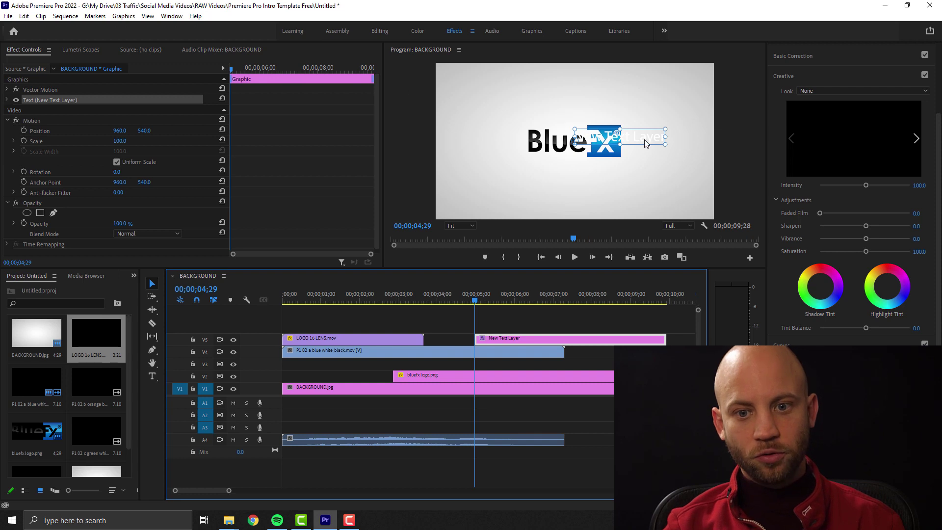
drag(646, 143, 579, 175)
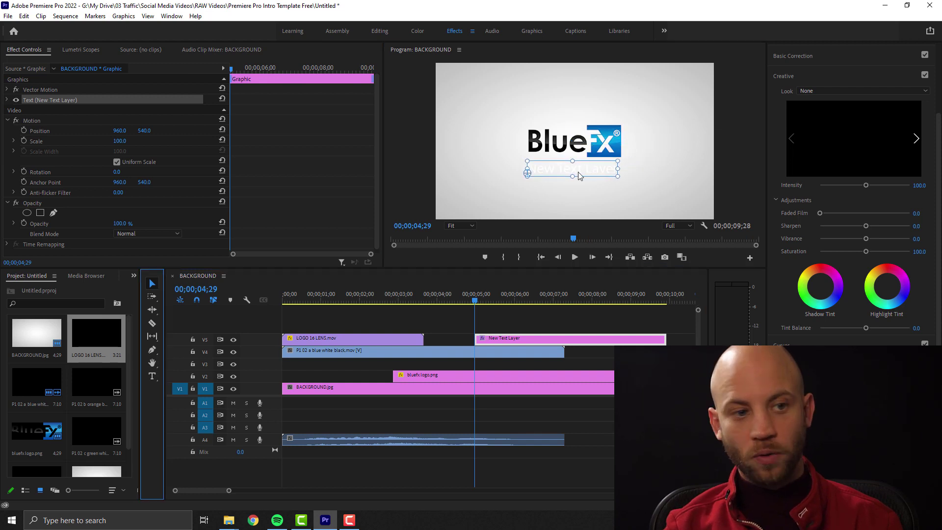
- Replace the placeholder with the tagline and centre it under the BlueFx logo
double_click(578, 170)
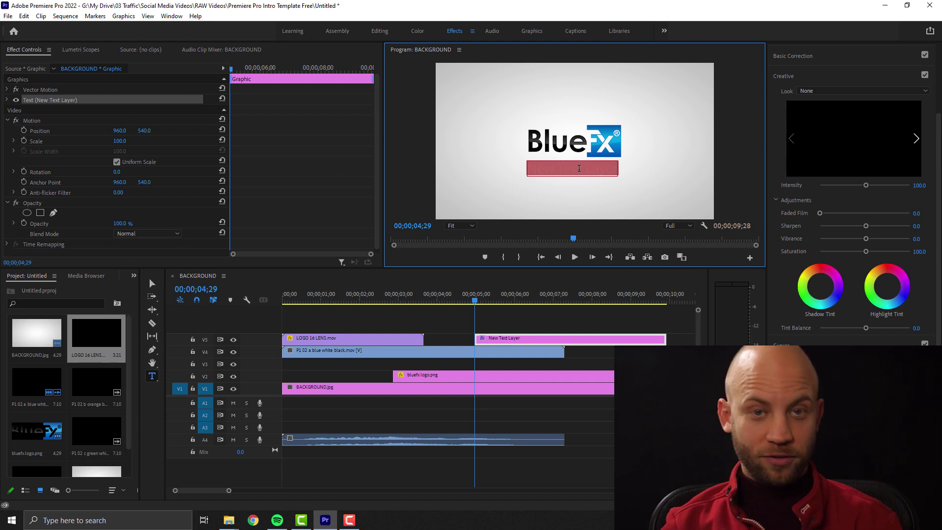
text(Go to bluefx.net to get cool templates.)
key(Escape)
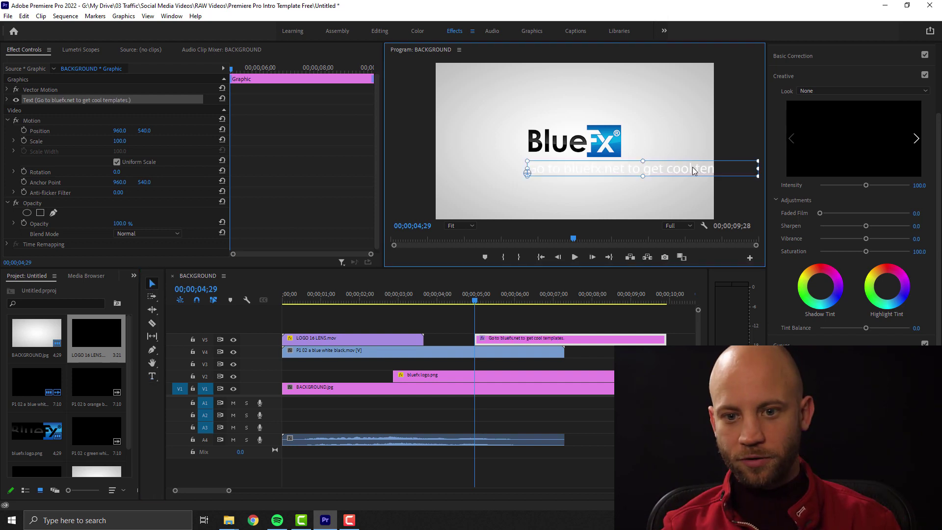
drag(692, 167, 624, 165)
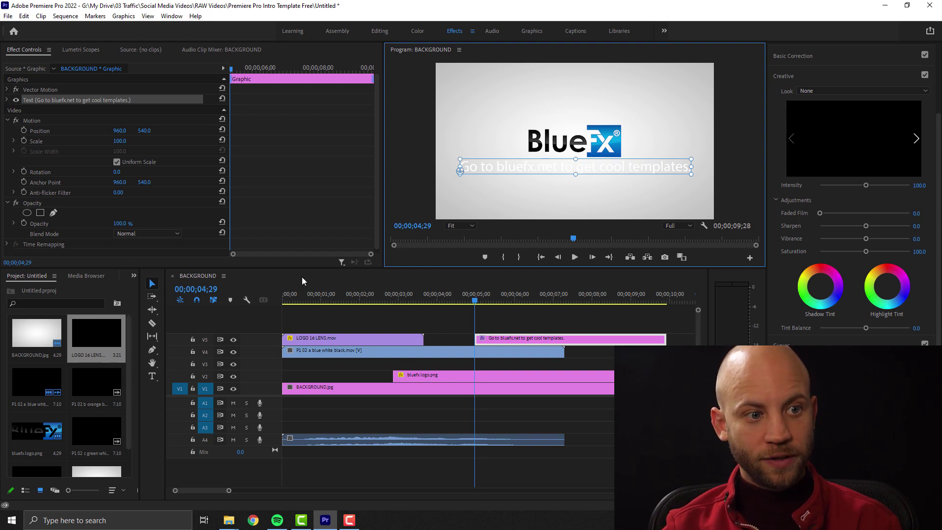
- Set the tagline's Appearance fill colour to dark grey 404040
click(7, 100)
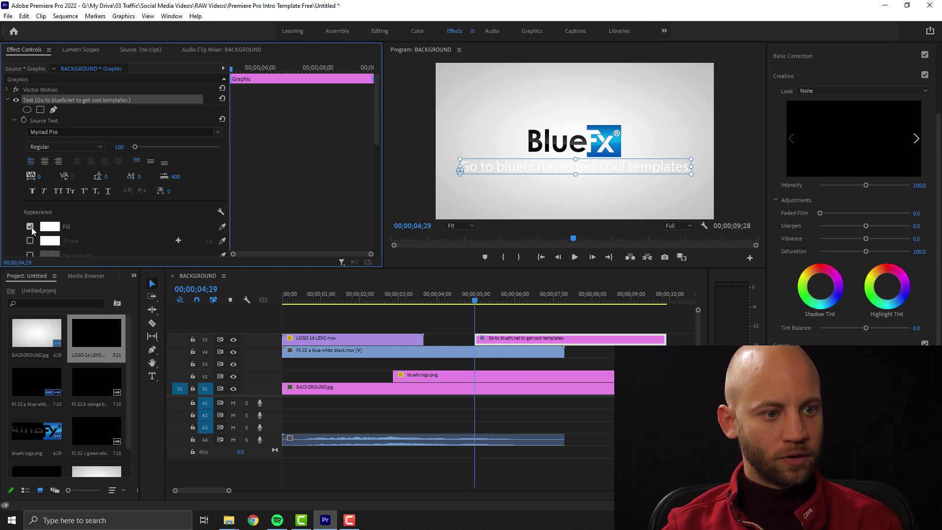
click(49, 227)
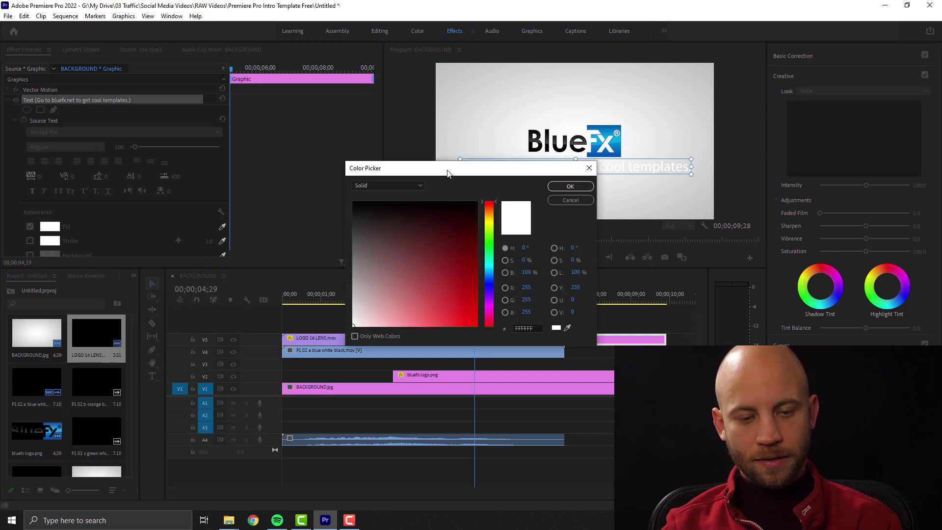
drag(447, 173, 469, 167)
drag(407, 223, 354, 167)
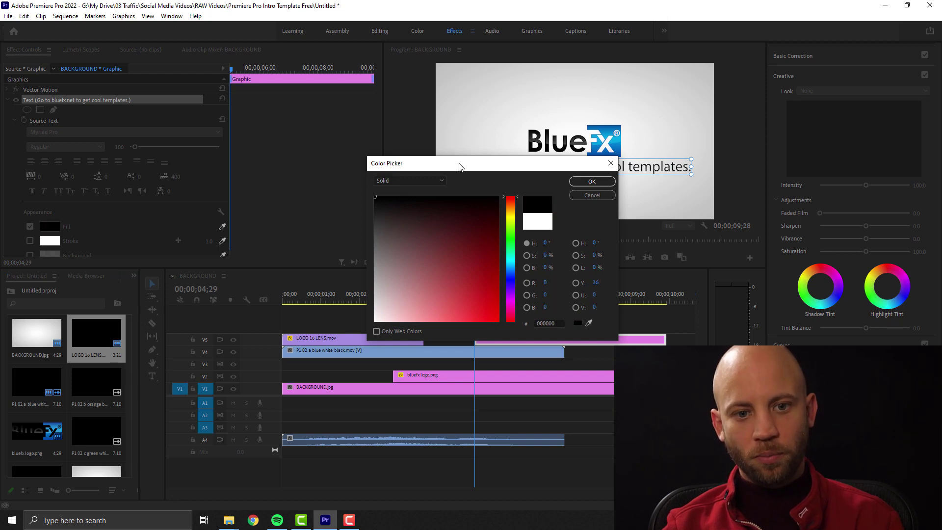
drag(459, 166, 491, 221)
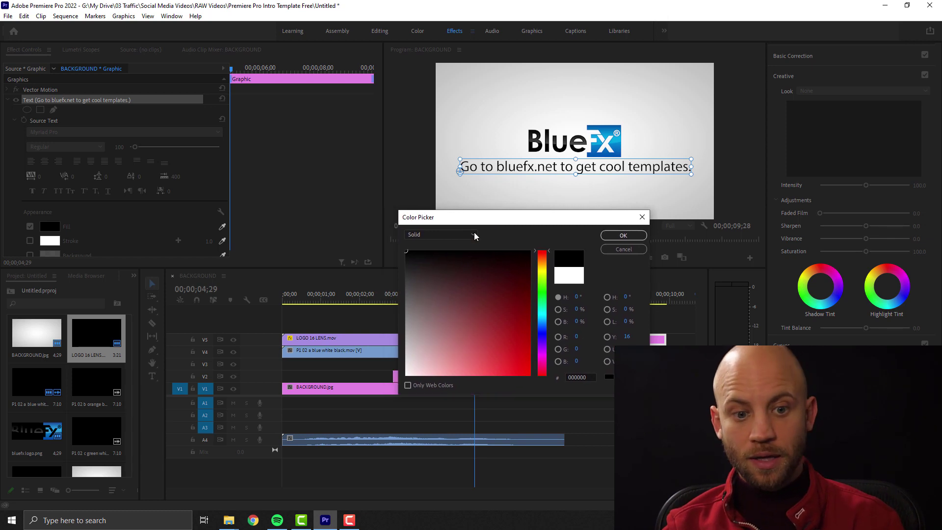
drag(407, 253, 400, 273)
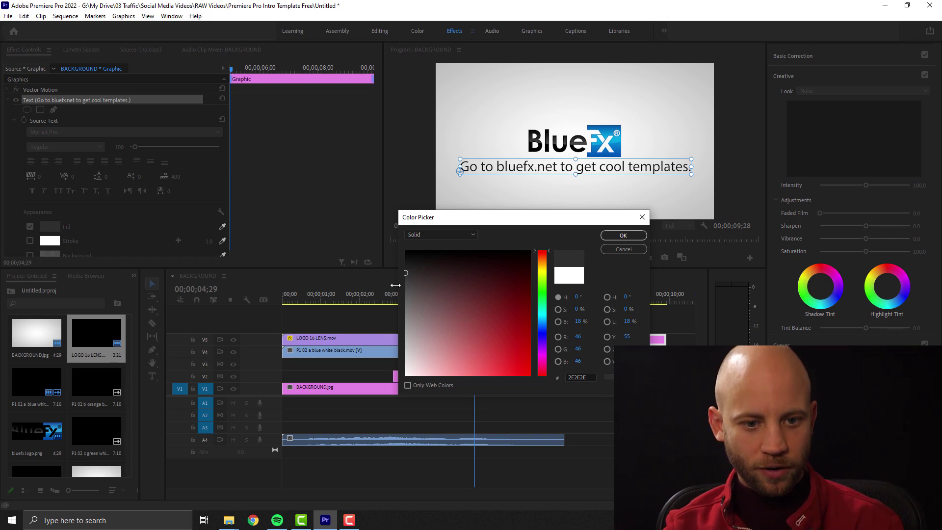
drag(406, 274, 405, 284)
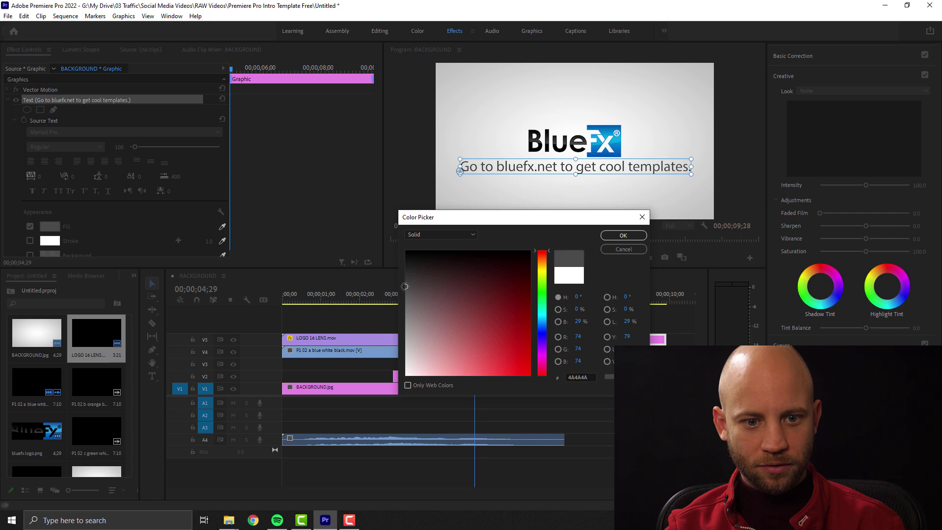
click(608, 236)
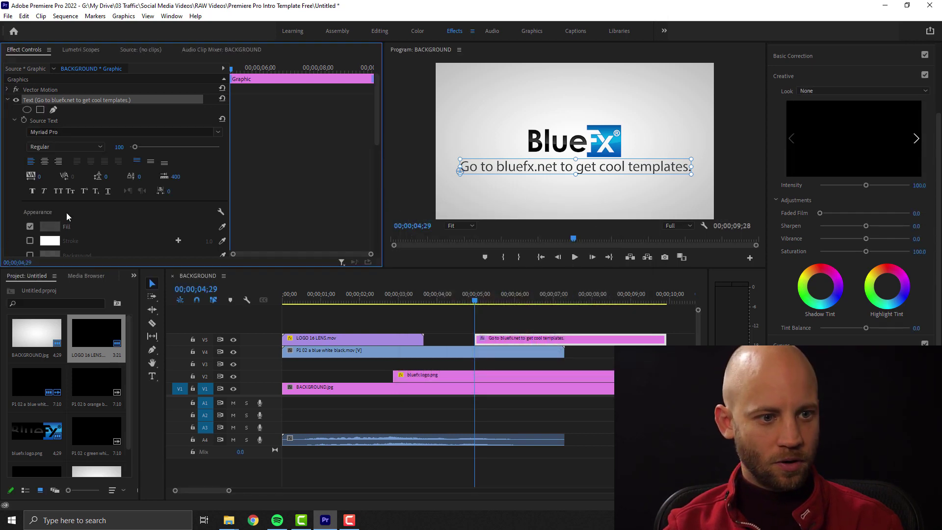
- Change the tagline font to Roboto with the Regular style
click(73, 132)
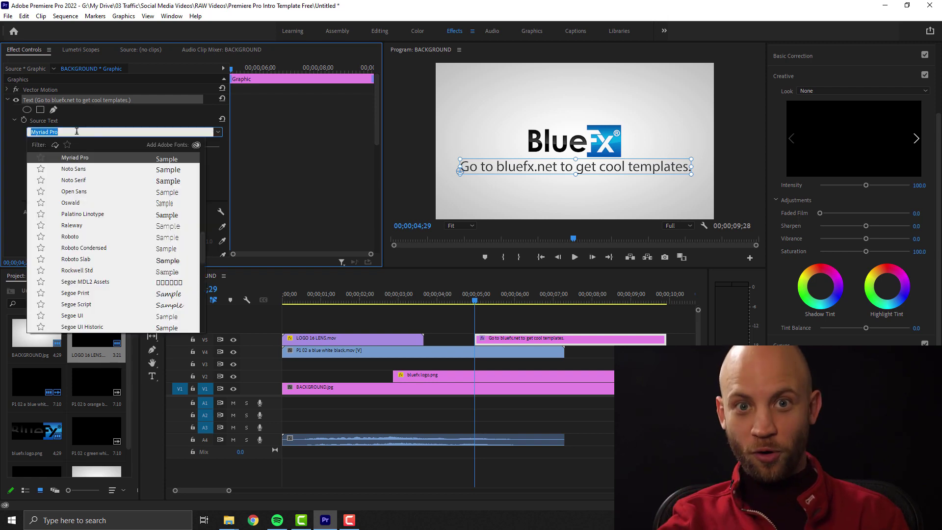
text(roboto)
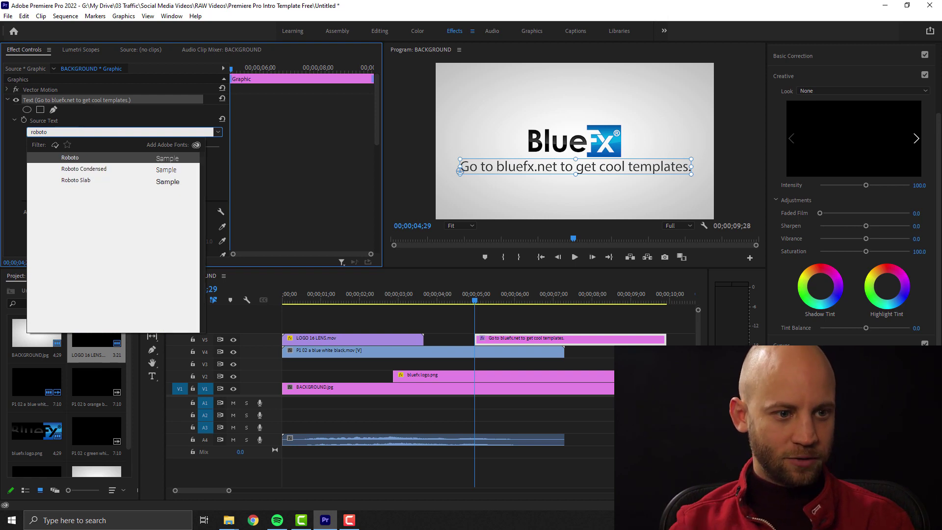
click(73, 160)
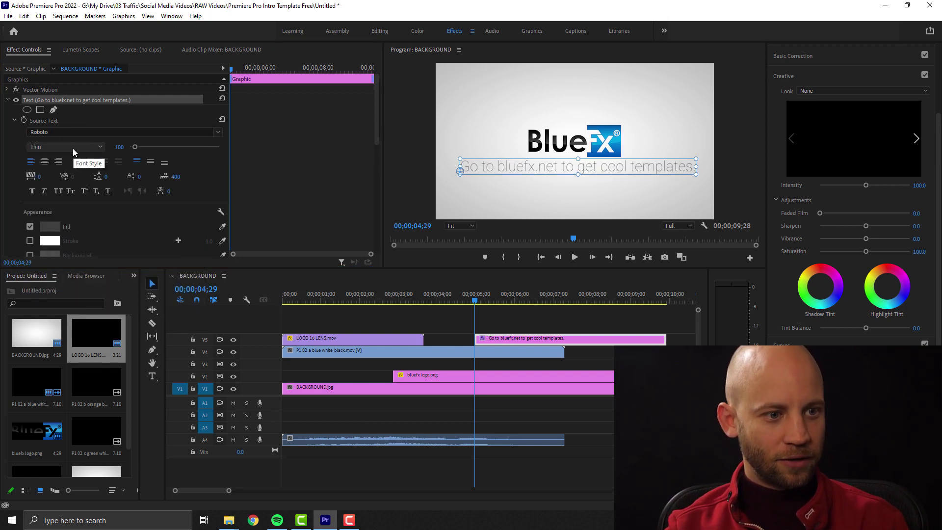
click(72, 144)
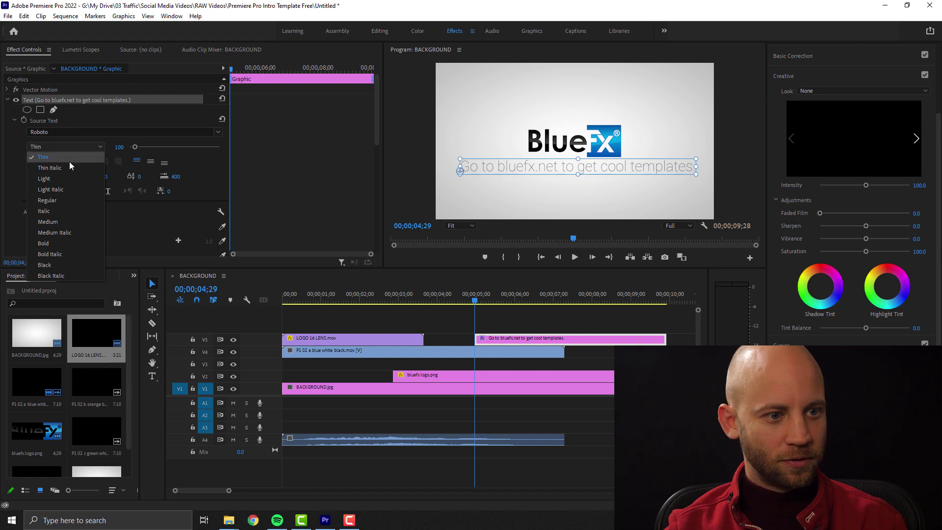
click(64, 200)
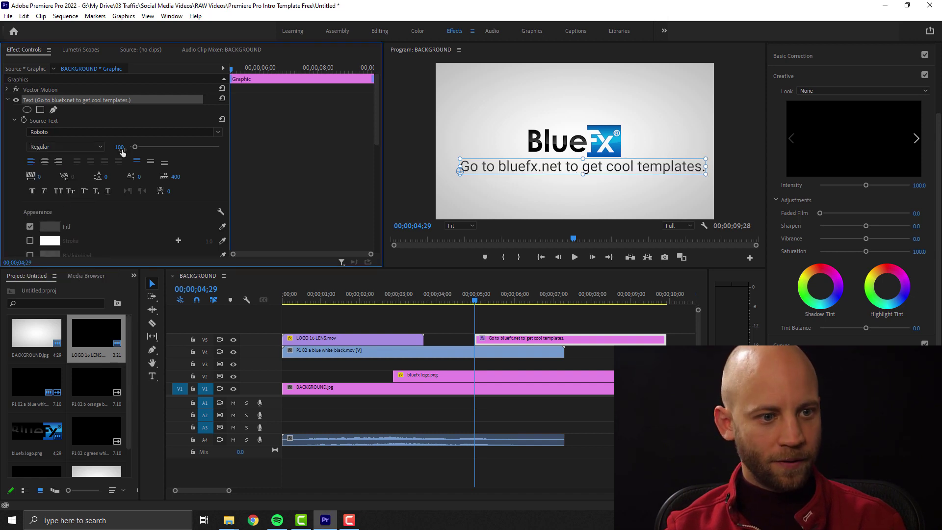
- Shrink the tagline to size 54 and centre it beneath the BlueFx logo
drag(119, 147, 94, 146)
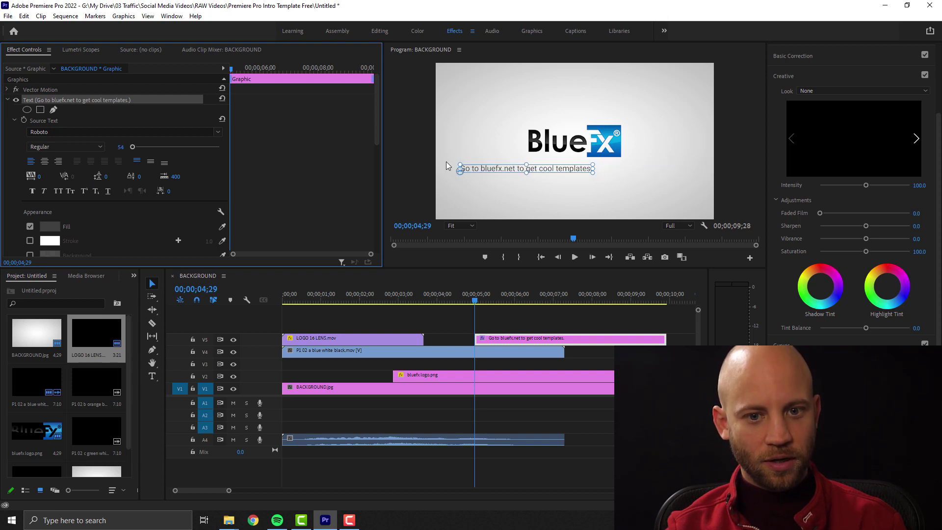
drag(493, 170, 544, 167)
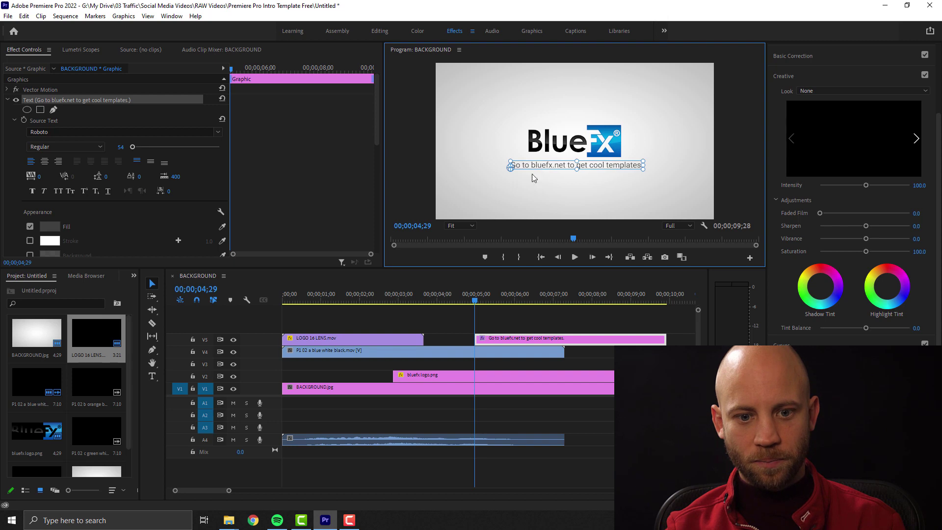
click(450, 313)
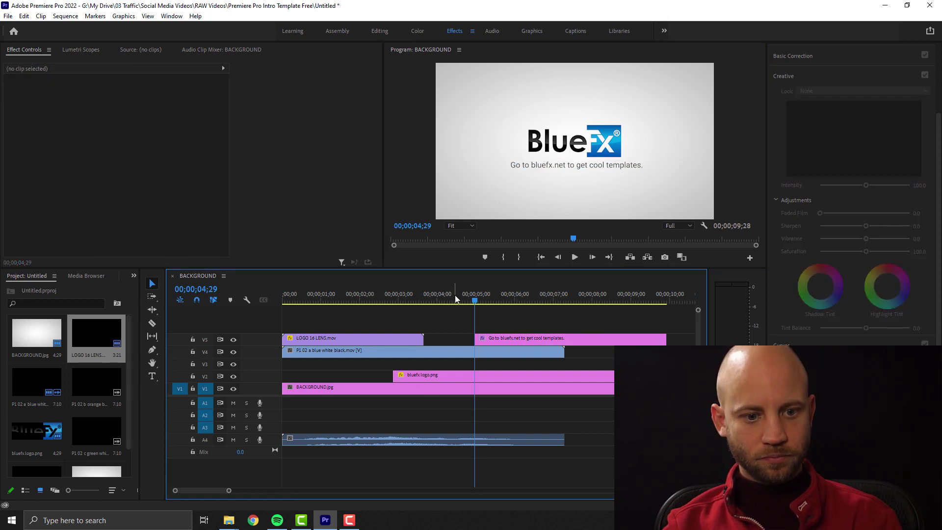
- Preview the intro from the ribbon animation through the BlueFx logo reveal
drag(455, 298, 475, 292)
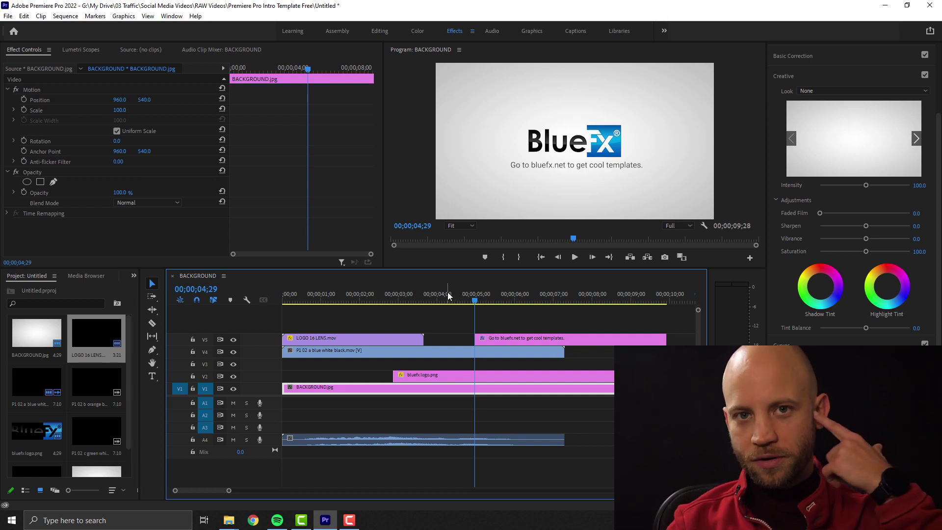
click(405, 292)
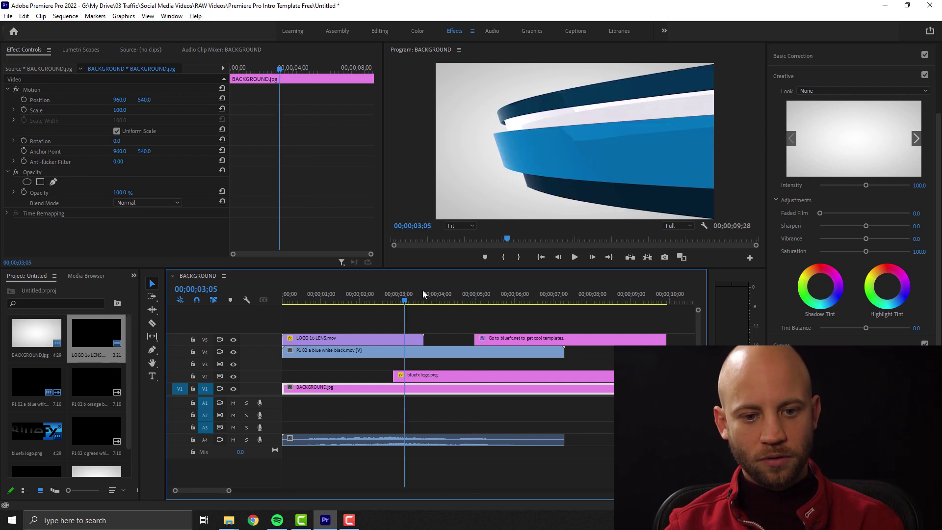
drag(405, 296, 424, 293)
key(space)
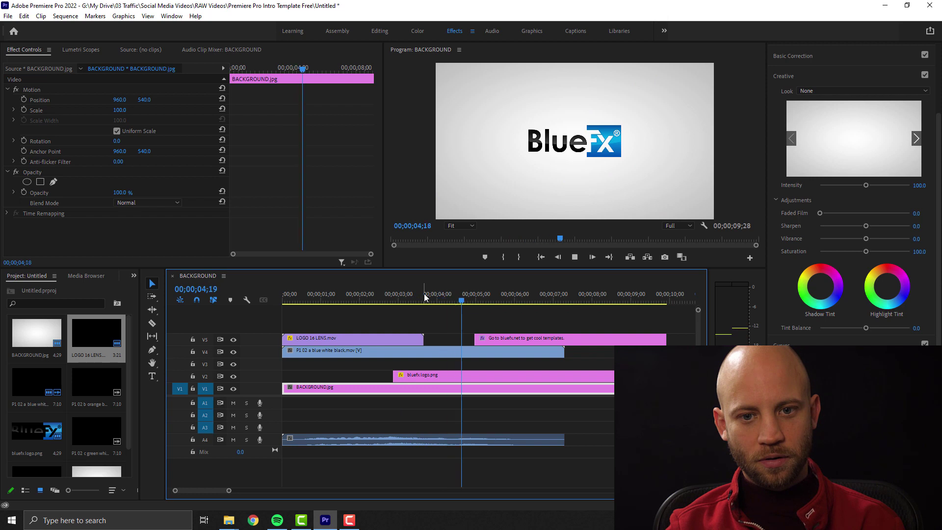
click(424, 294)
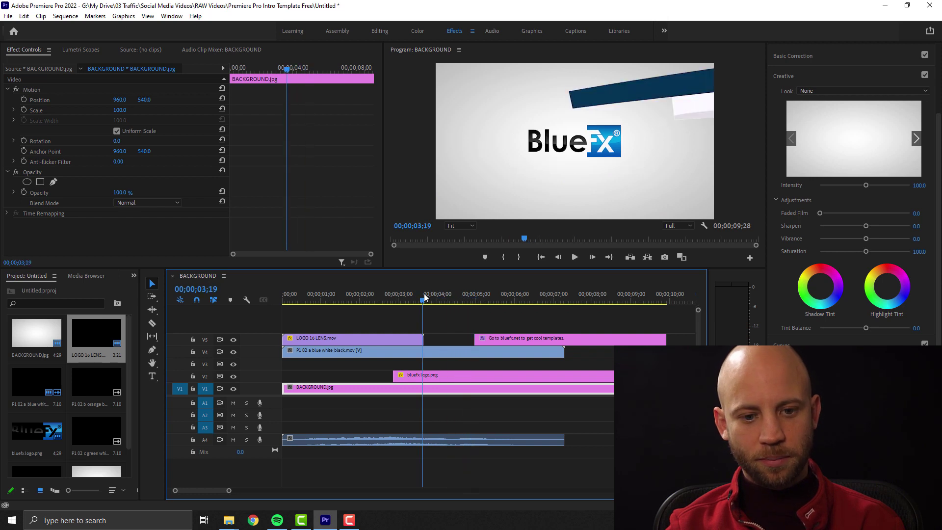
- Move the tagline clip 13 frames earlier so it starts at 00;00;04;16
drag(424, 297, 459, 293)
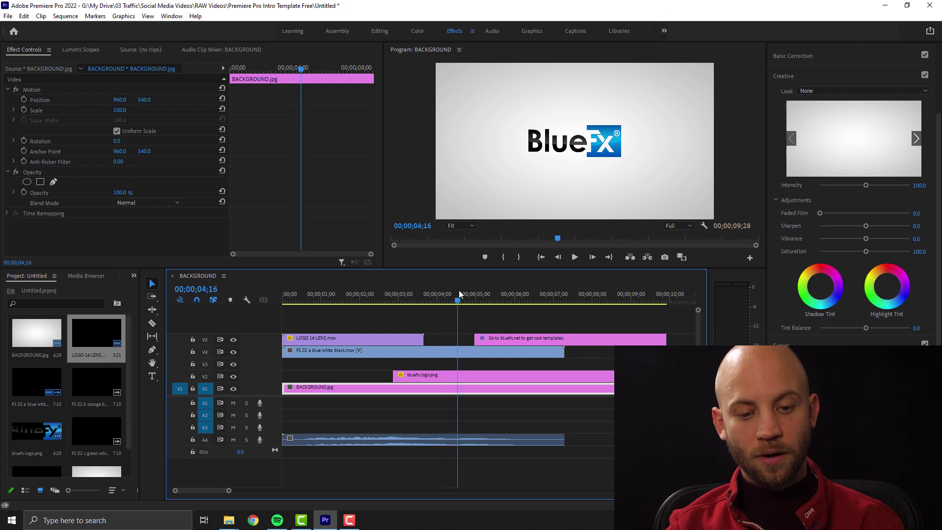
drag(493, 337, 478, 338)
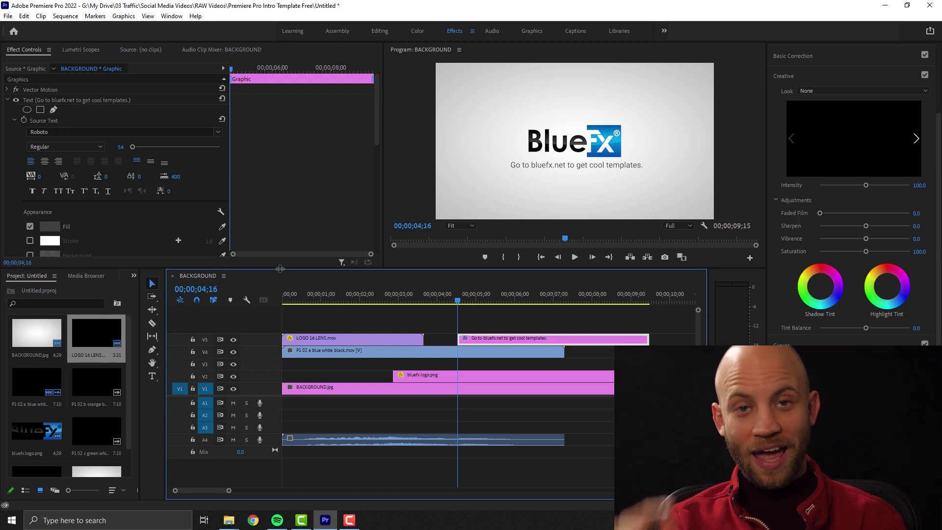
- Add cross dissolves to both ends of the tagline clip and delete the end one
key(shift+d)
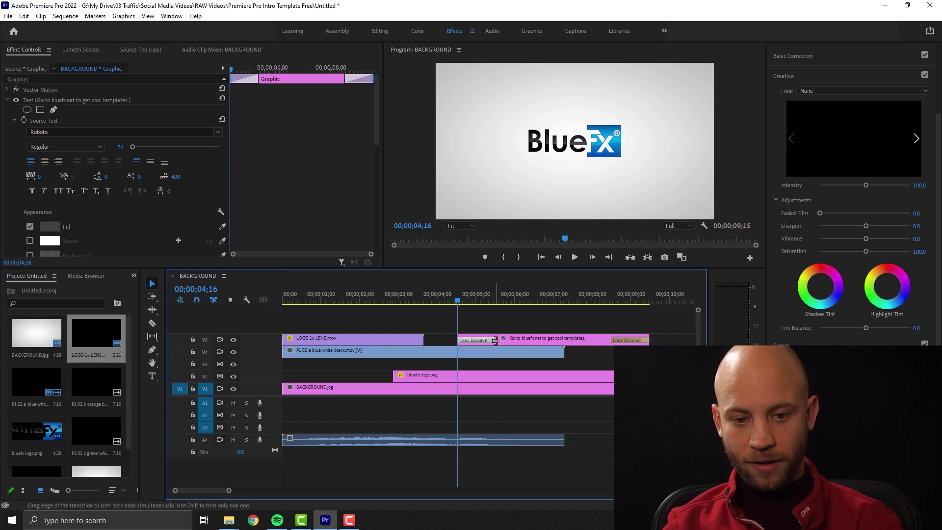
click(494, 341)
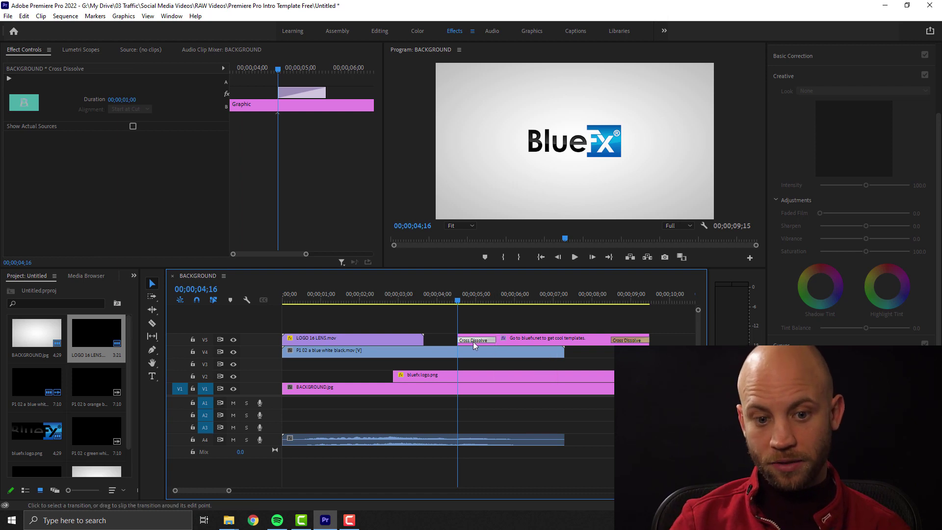
click(461, 340)
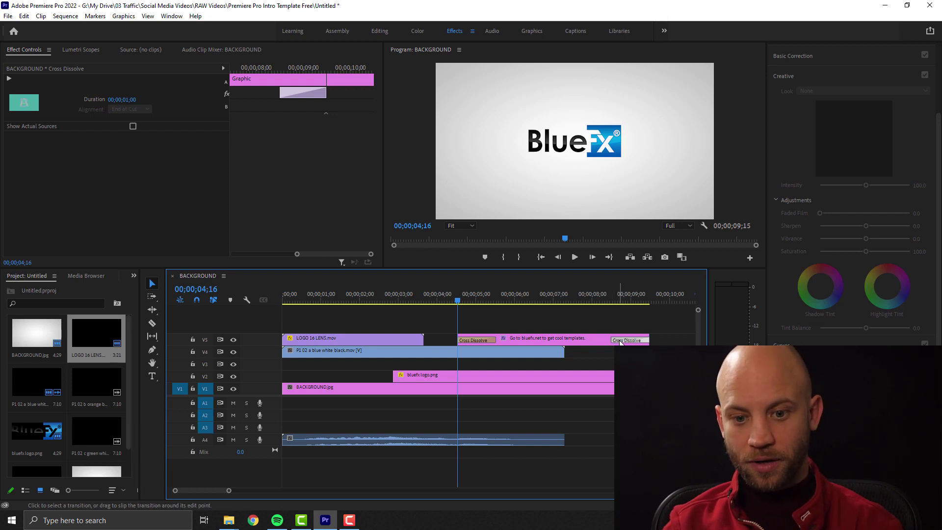
key(Delete)
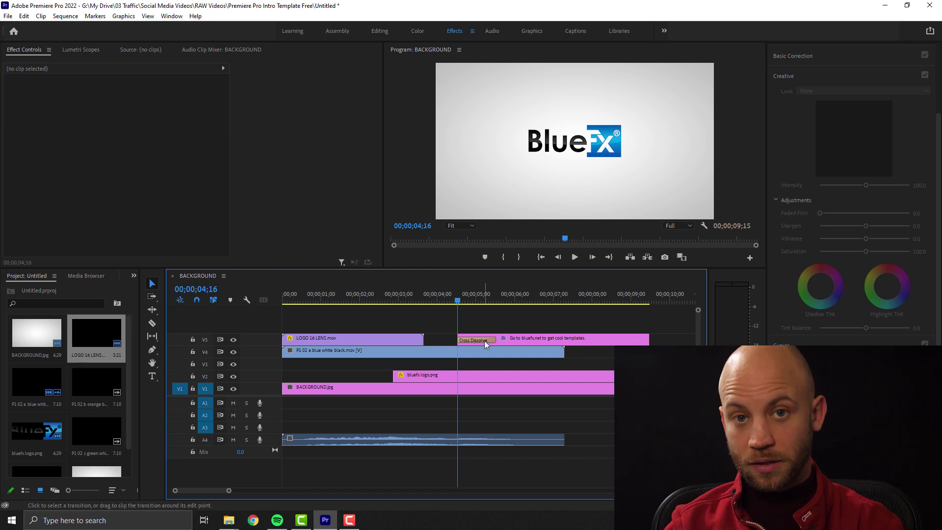
- Shorten the remaining fade-in cross dissolve to 00;00;00;17
click(484, 340)
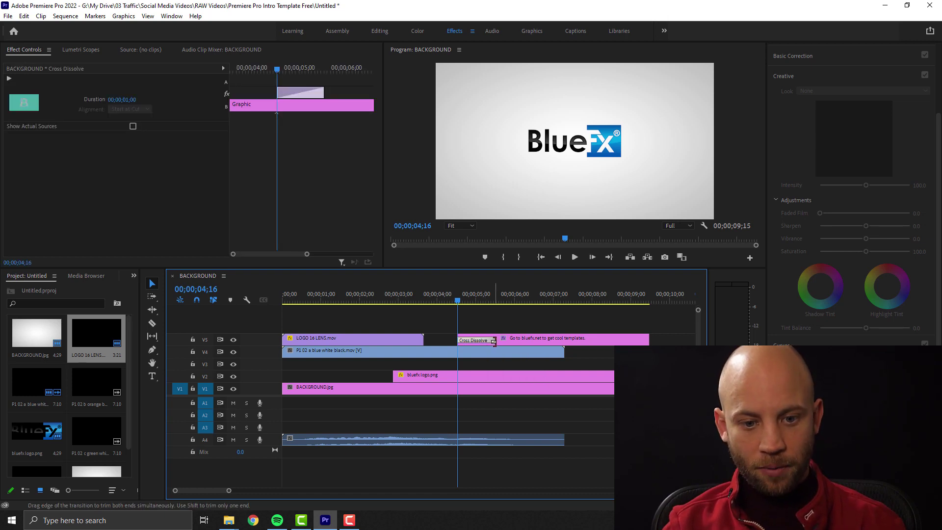
drag(493, 341, 478, 340)
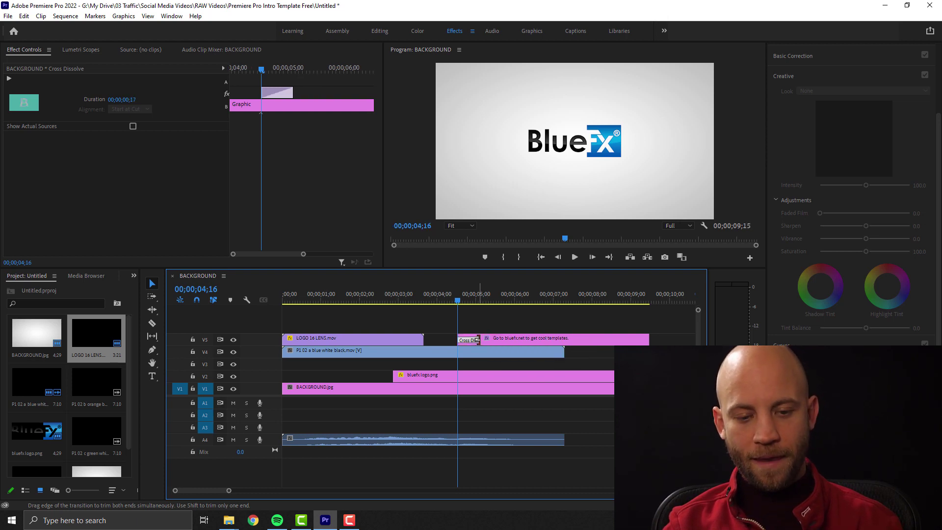
click(437, 294)
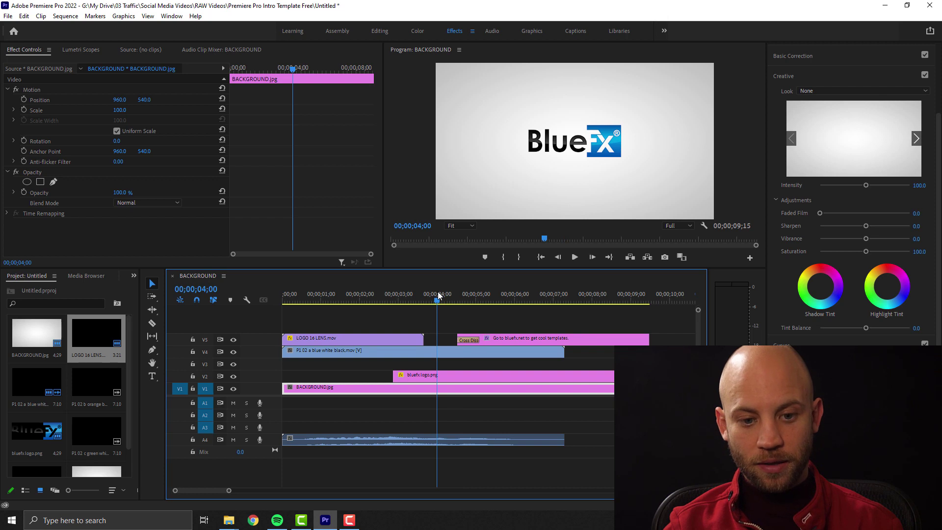
key(Home)
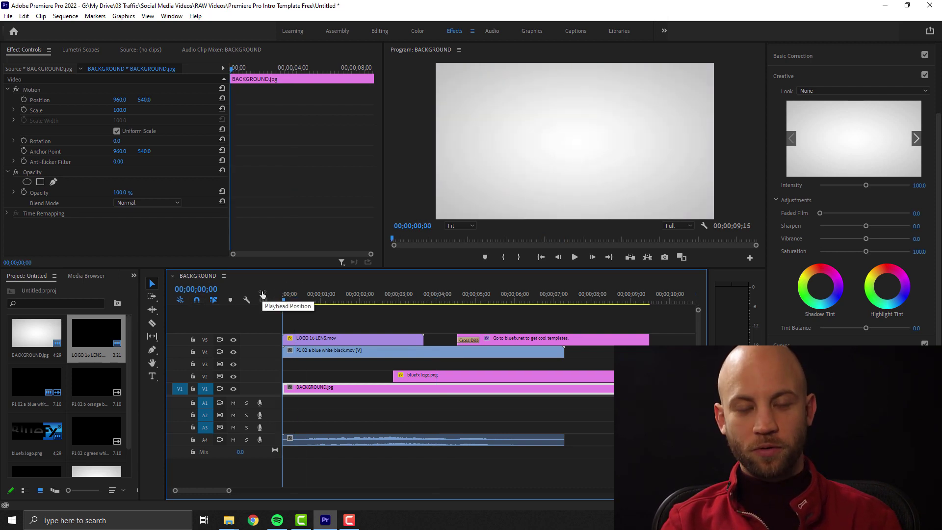
key(space)
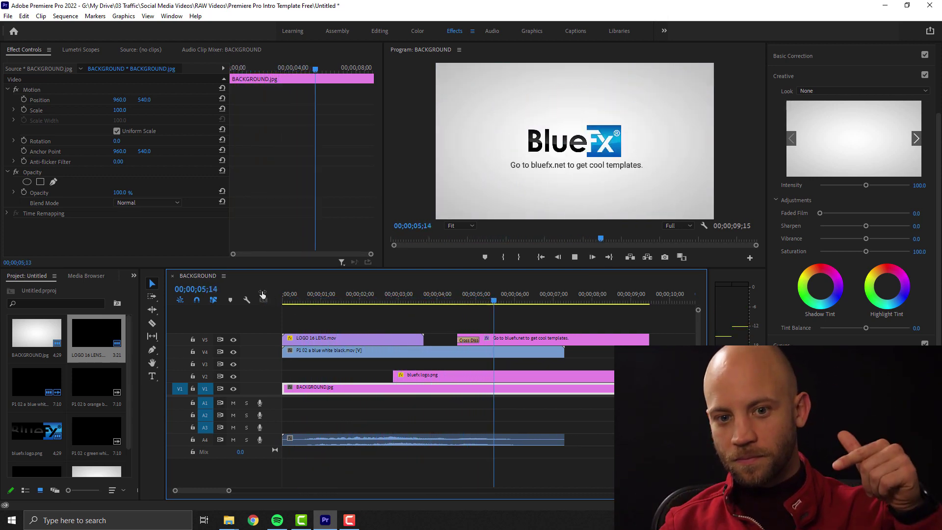
key(space)
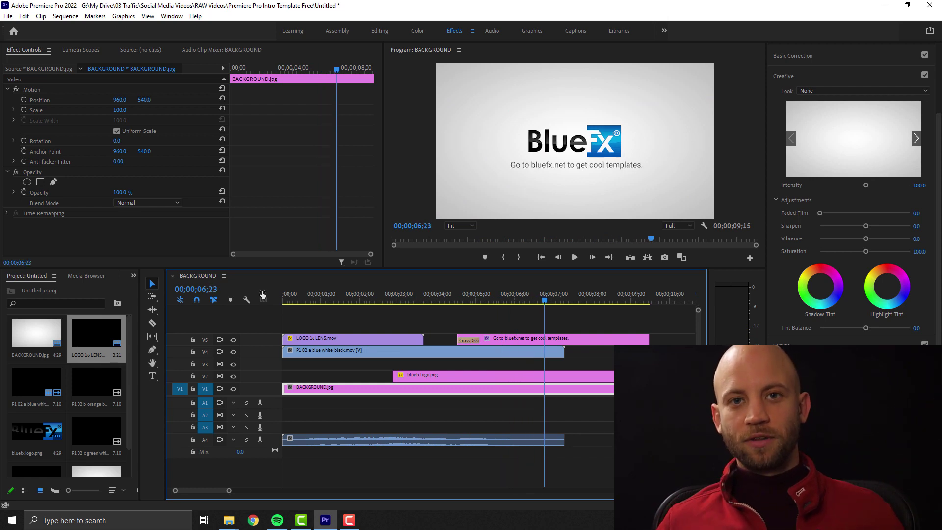